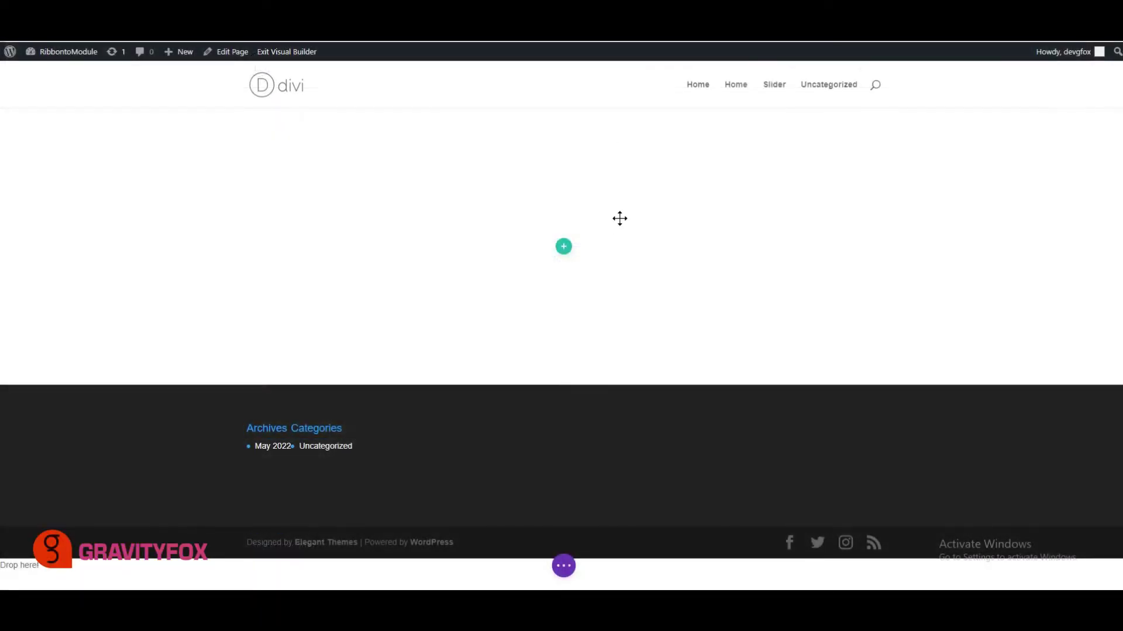
Insert a one-column row and place a Slider module, found by searching 'sl', in it.
{"action": "left_click", "coordinate": [563, 248]}
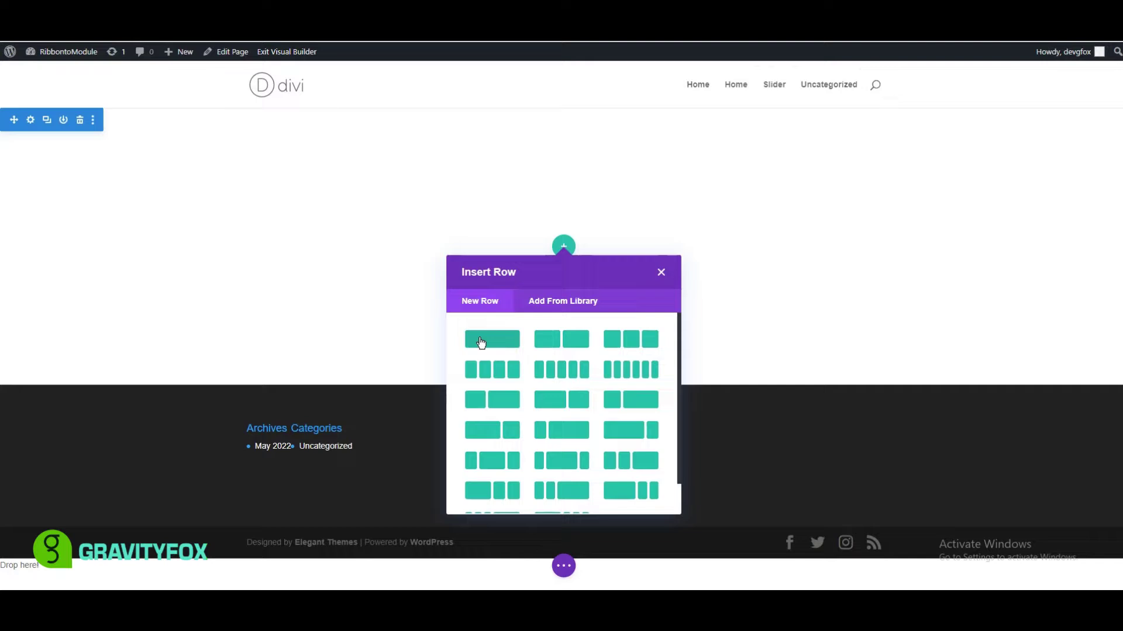
{"action": "left_click", "coordinate": [512, 340]}
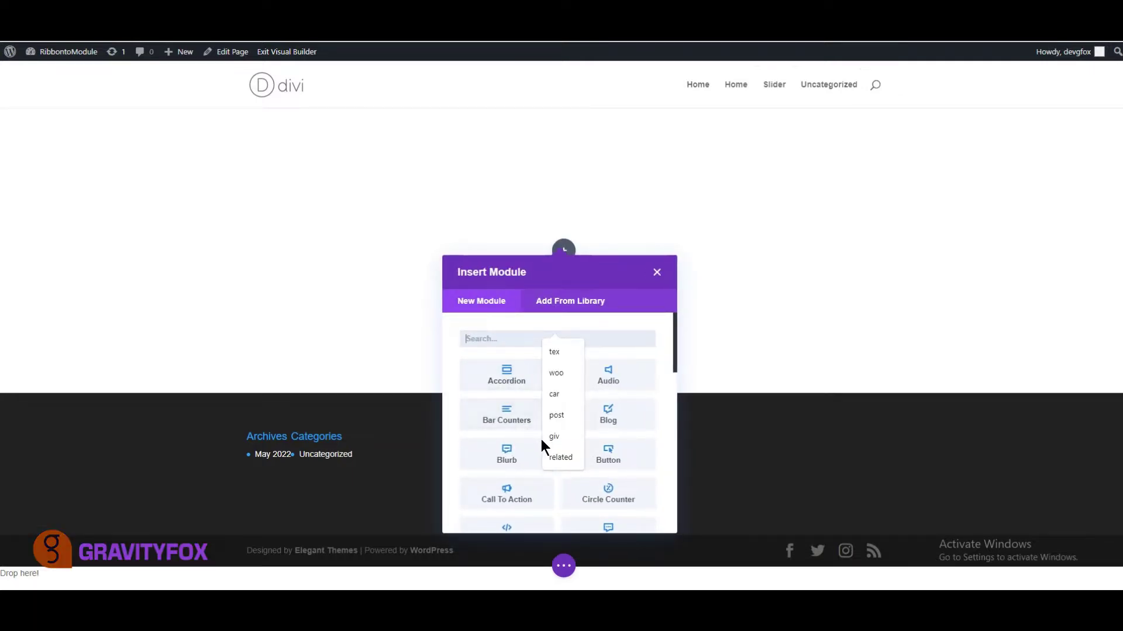
{"action": "type", "text": "slide"}
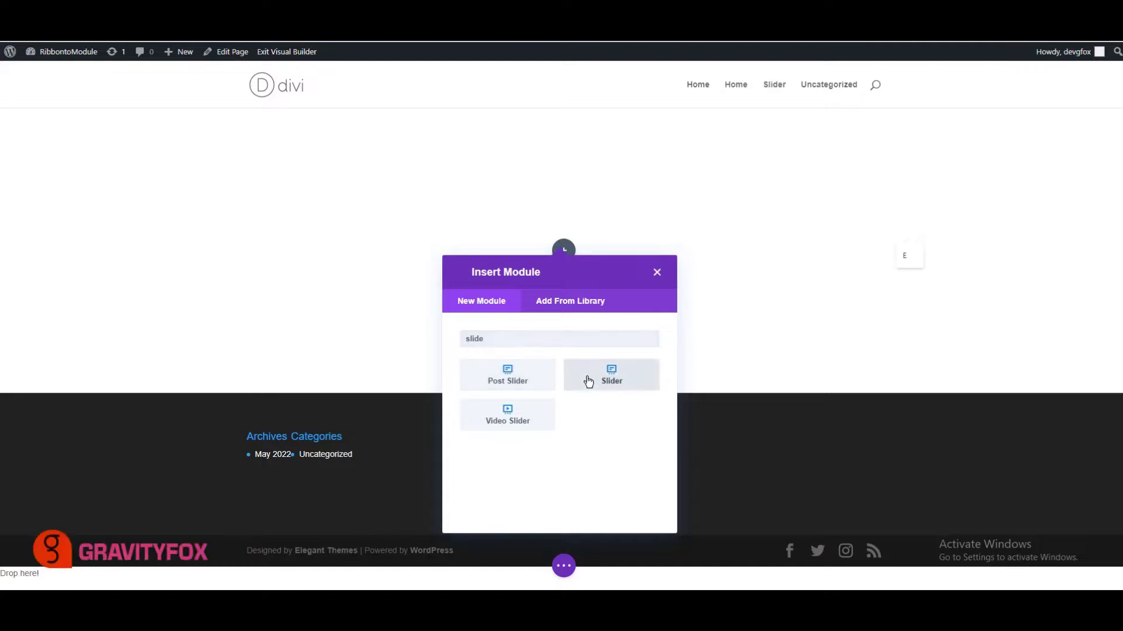
{"action": "left_click", "coordinate": [588, 381]}
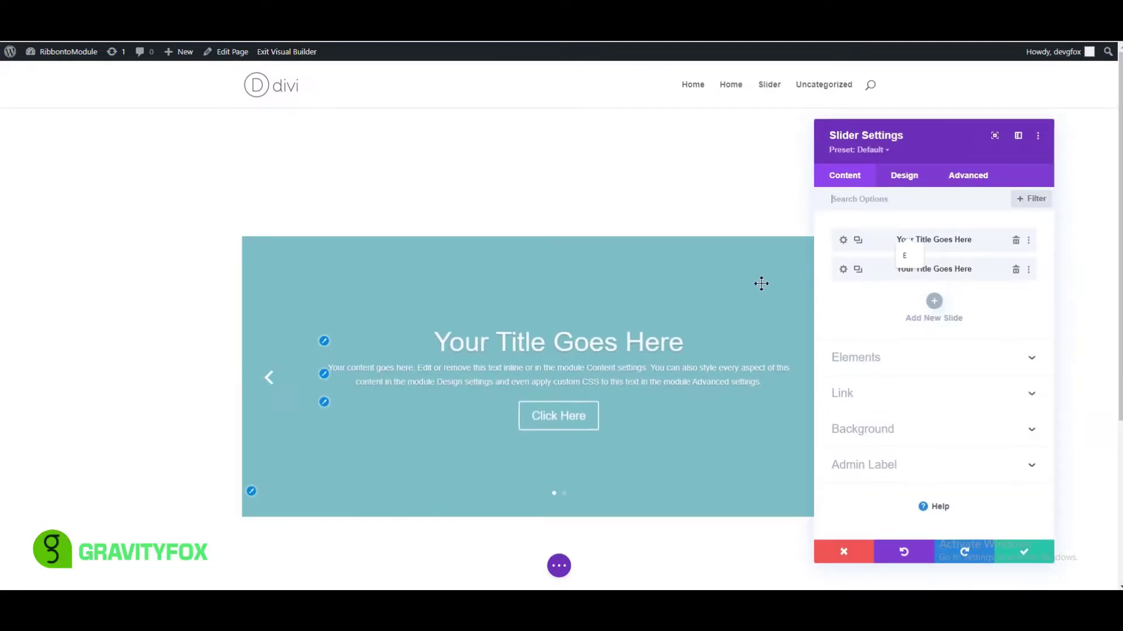
Give the first slide the yellow carton image and an orange background.
{"action": "left_click", "coordinate": [843, 240]}
{"action": "left_click", "coordinate": [845, 443]}
{"action": "left_click", "coordinate": [929, 283]}
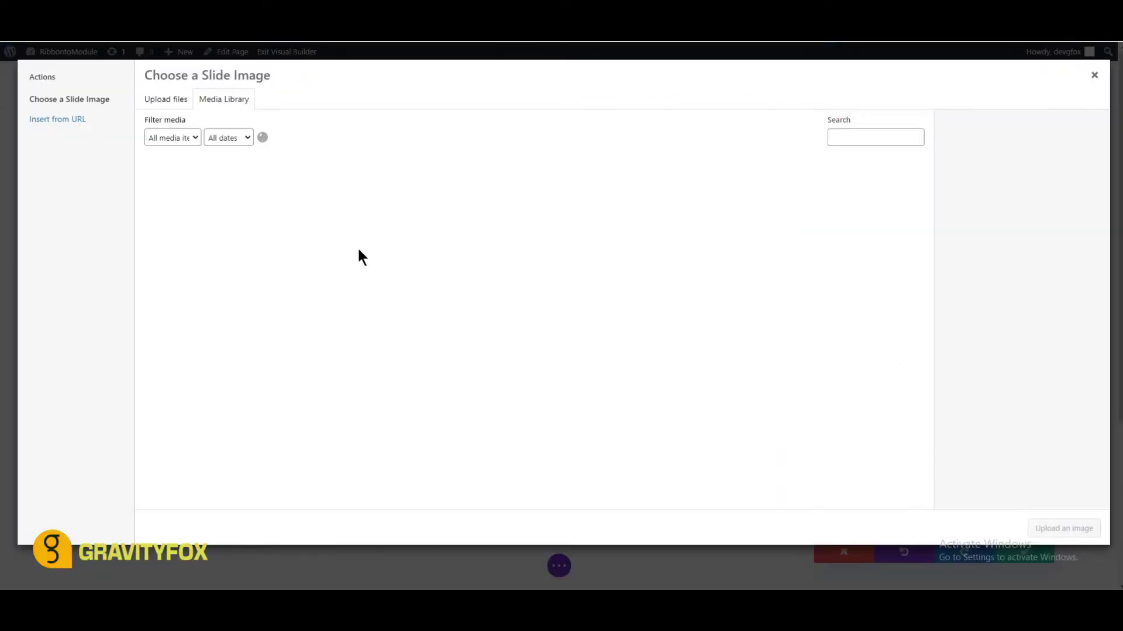
{"action": "left_click", "coordinate": [796, 196]}
{"action": "left_click", "coordinate": [1064, 529]}
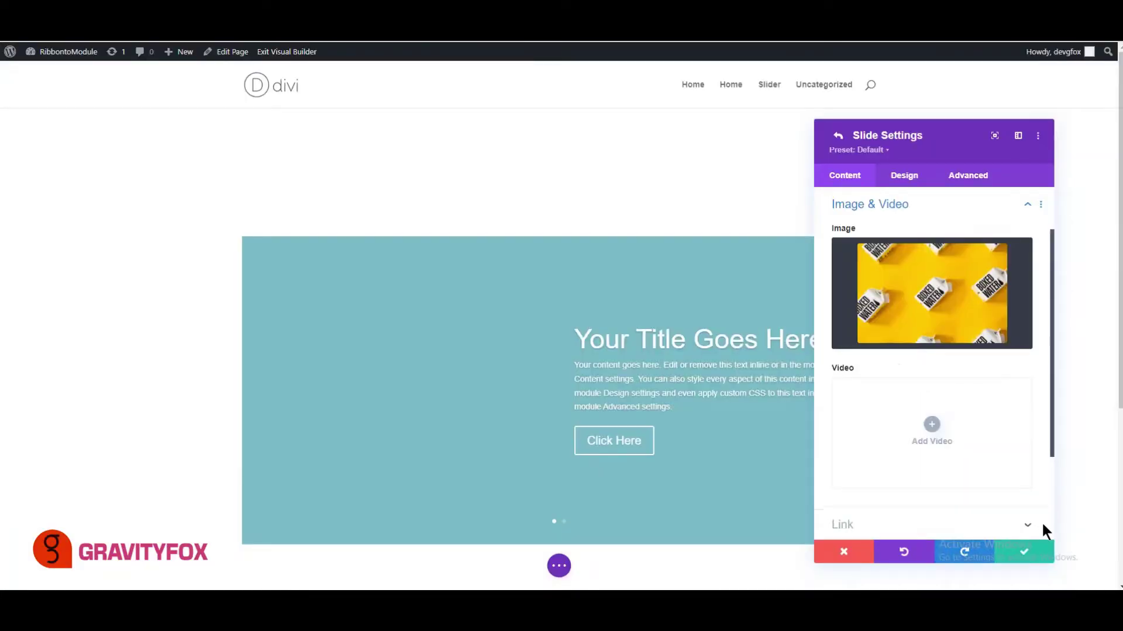
{"action": "left_click", "coordinate": [926, 445]}
{"action": "left_click", "coordinate": [928, 402]}
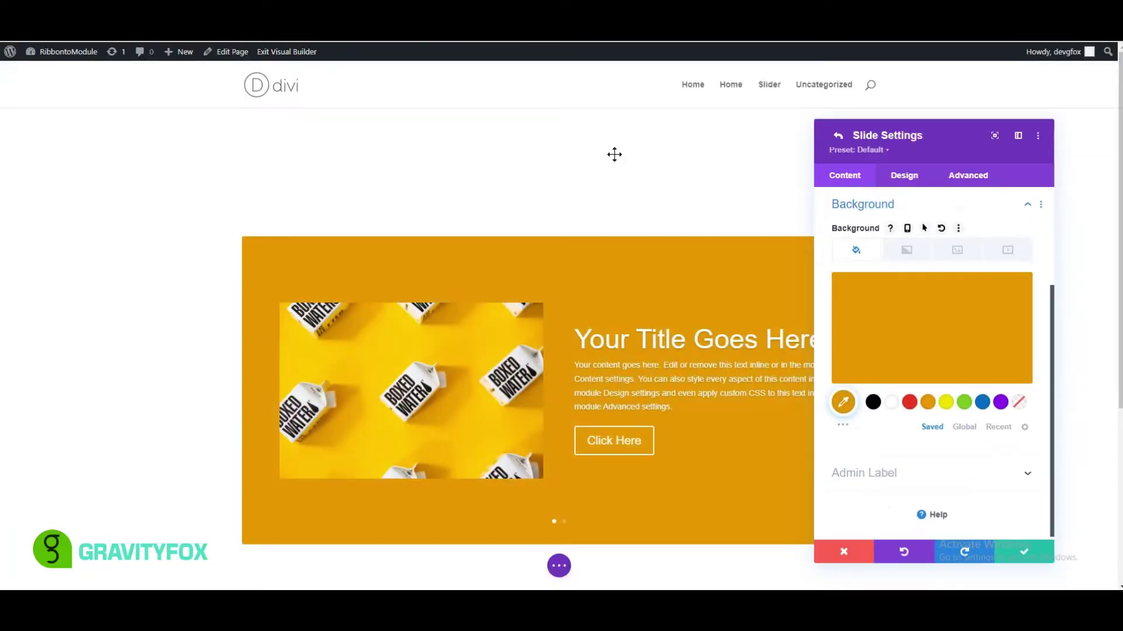
{"action": "left_click", "coordinate": [863, 204]}
{"action": "scroll", "coordinate": [933, 350], "scroll_direction": "down", "scroll_amount": 3}
{"action": "scroll", "coordinate": [934, 351], "scroll_direction": "up", "scroll_amount": 3}
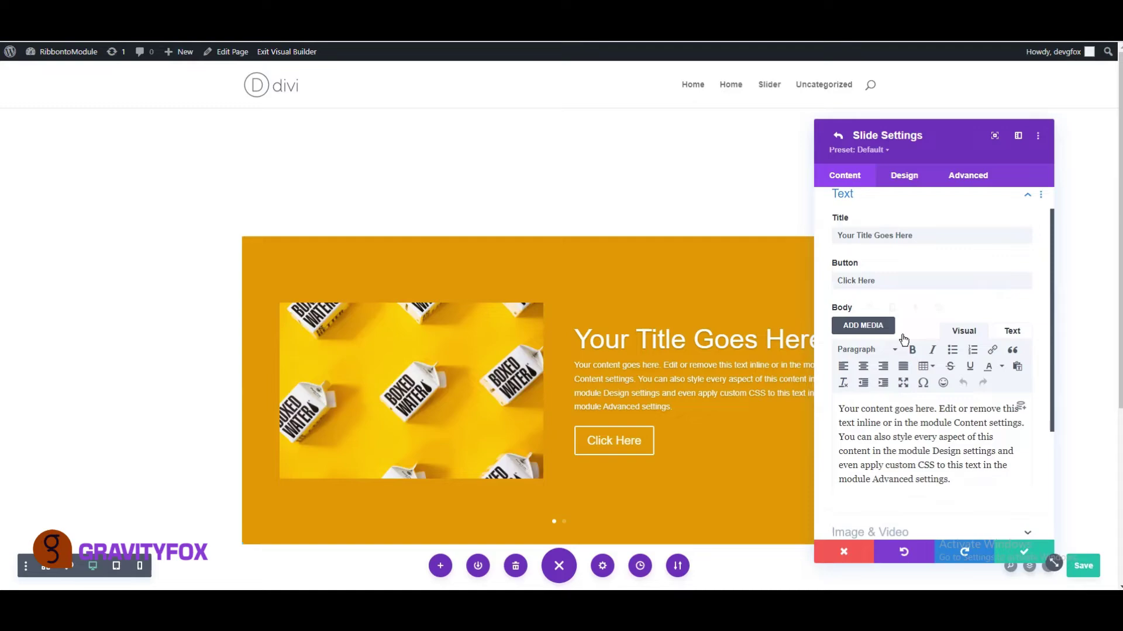
Give the second slide the striped building image and a blue background.
{"action": "left_click", "coordinate": [837, 136]}
{"action": "left_click", "coordinate": [843, 269]}
{"action": "left_click", "coordinate": [862, 361]}
{"action": "left_click", "coordinate": [932, 292]}
{"action": "left_click", "coordinate": [709, 193]}
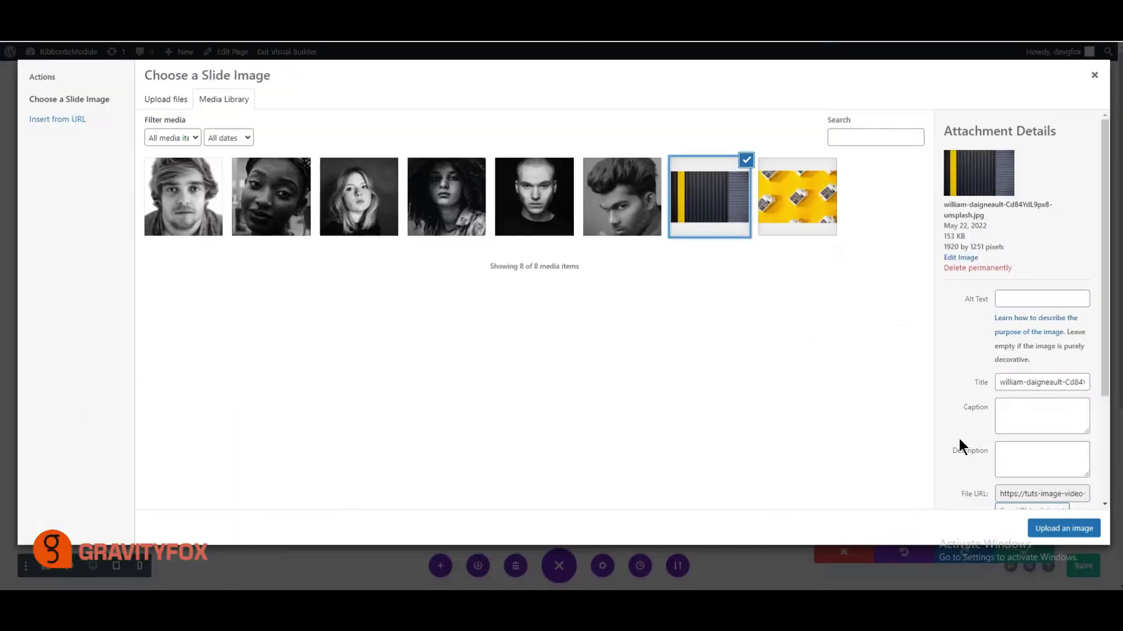
{"action": "left_click", "coordinate": [1063, 528]}
{"action": "scroll", "coordinate": [994, 470], "scroll_direction": "down", "scroll_amount": 3}
{"action": "left_click", "coordinate": [890, 431]}
{"action": "left_click", "coordinate": [982, 402]}
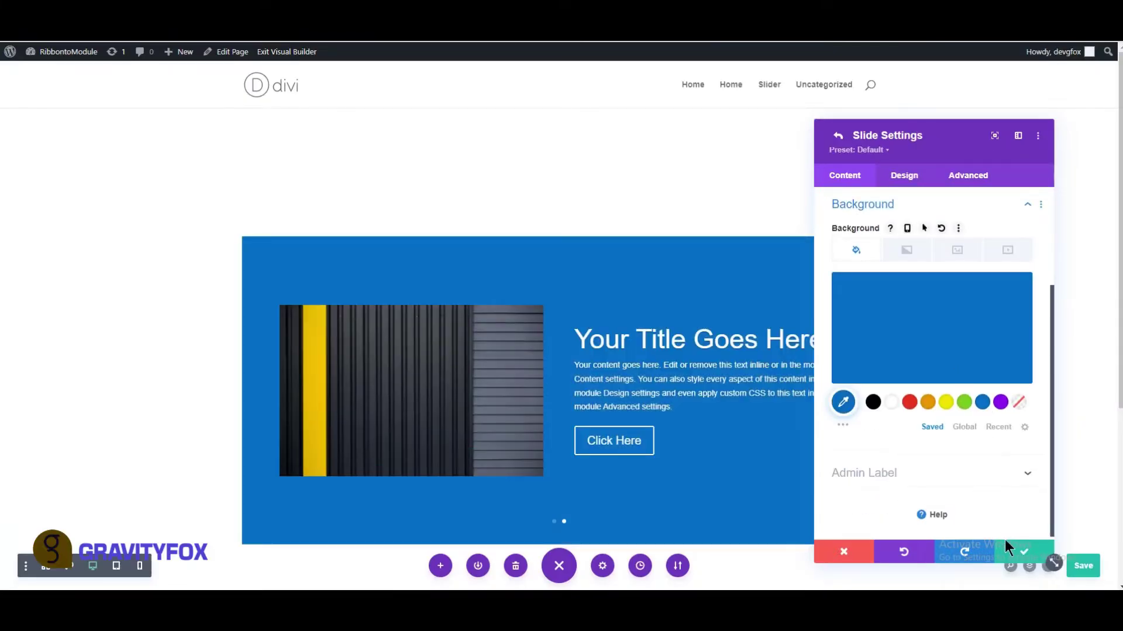
Enable the slider's Automatic Animation, confirm its settings, and save the page.
{"action": "left_click", "coordinate": [839, 136]}
{"action": "left_click", "coordinate": [904, 175]}
{"action": "scroll", "coordinate": [933, 410], "scroll_direction": "down", "scroll_amount": 5}
{"action": "left_click", "coordinate": [852, 456]}
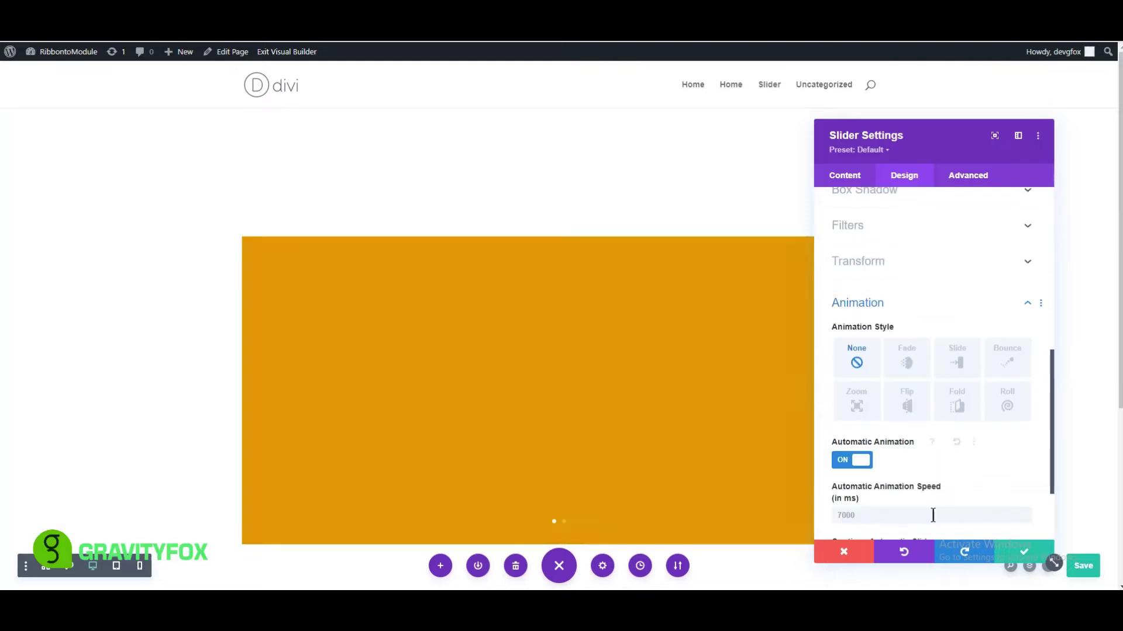
{"action": "scroll", "coordinate": [934, 410], "scroll_direction": "down", "scroll_amount": 2}
{"action": "left_click", "coordinate": [1024, 549]}
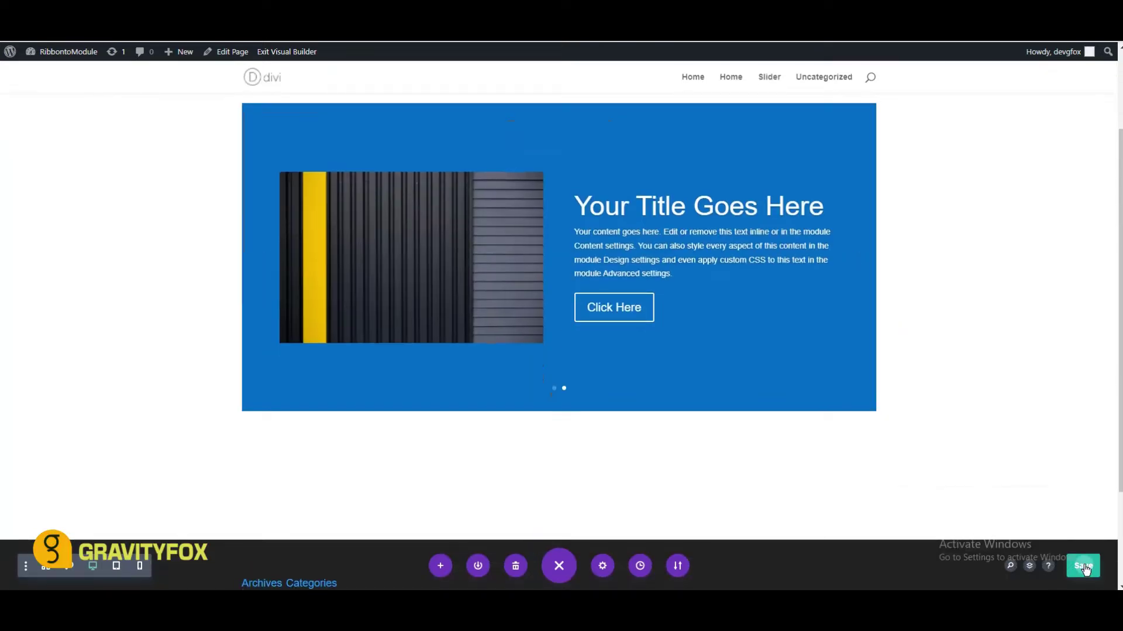
{"action": "key", "text": "ctrl+s"}
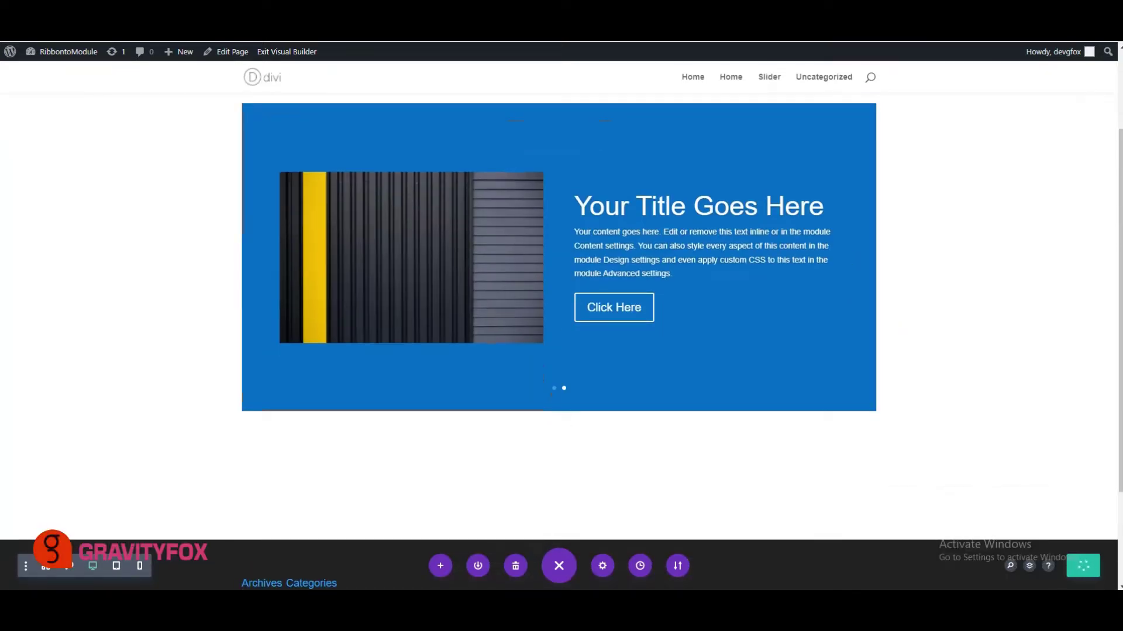
Paste fadeInRight CSS for slide description and image/video into Page Settings Custom CSS.
{"action": "left_click", "coordinate": [603, 565]}
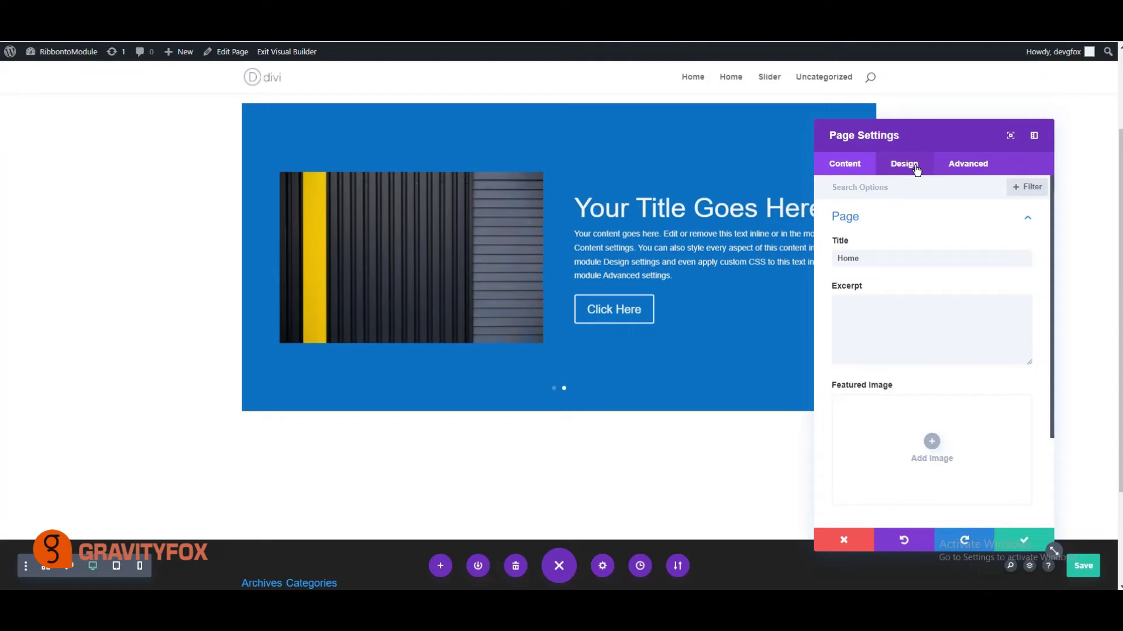
{"action": "left_click", "coordinate": [916, 171]}
{"action": "left_click", "coordinate": [957, 168]}
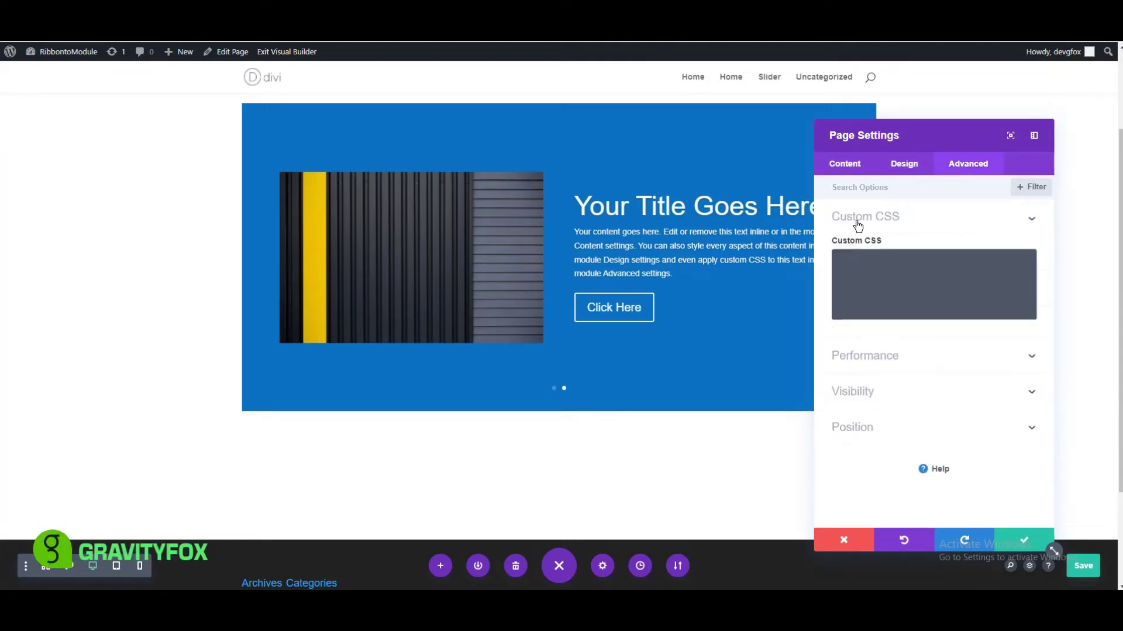
{"action": "left_click", "coordinate": [853, 258]}
{"action": "key", "text": "ctrl+v"}
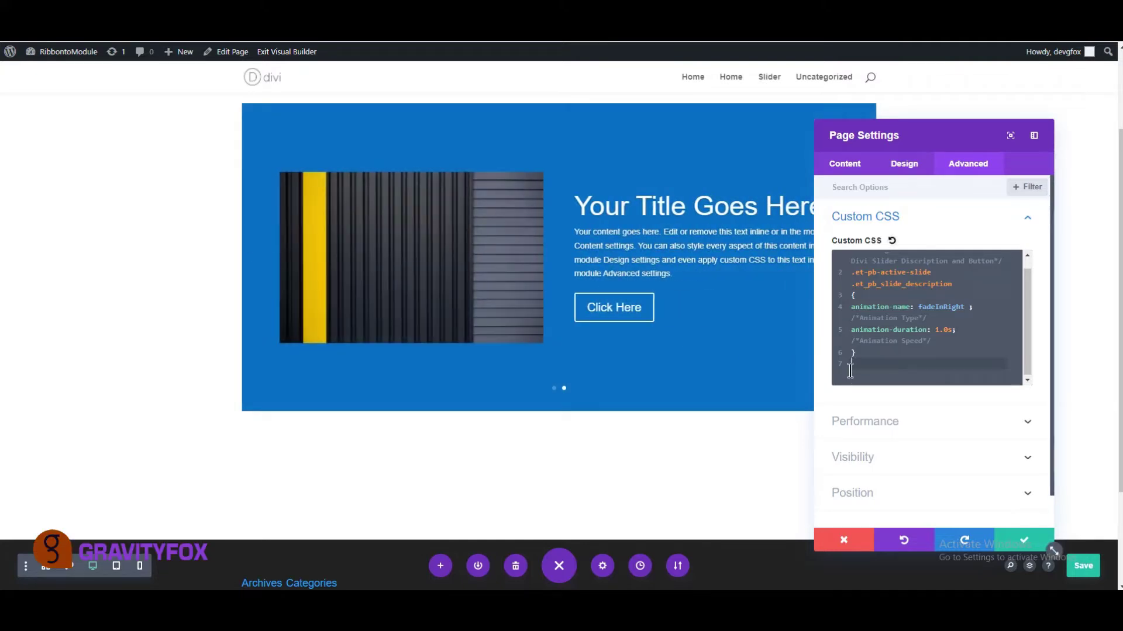
{"action": "key", "text": "ctrl+v"}
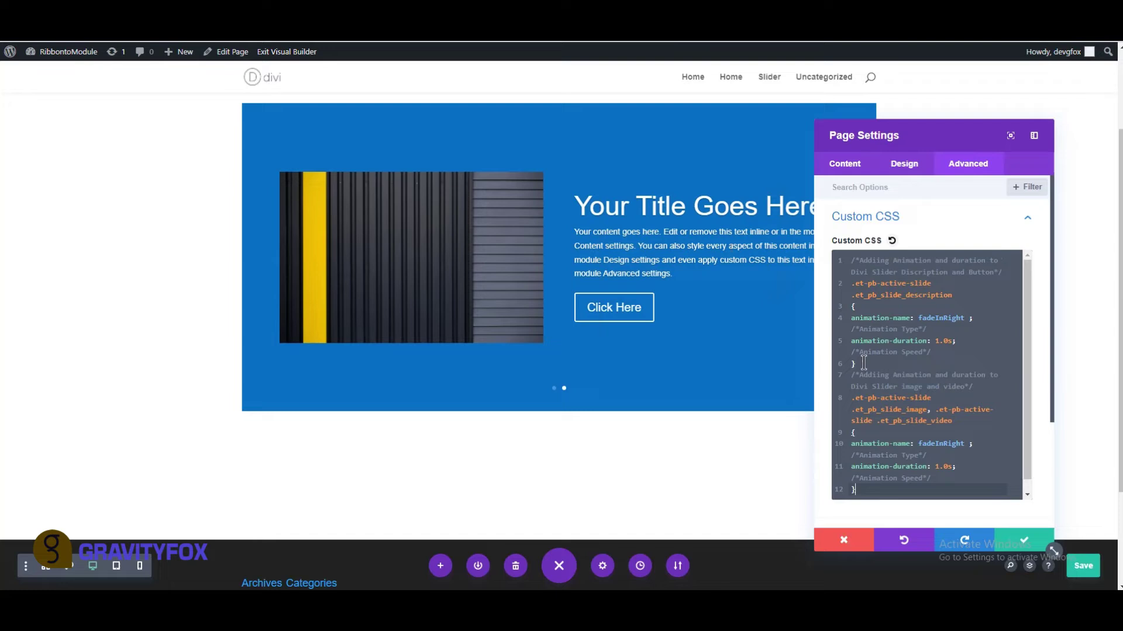
Add a third fadeInRight CSS block animating the active slide's background.
{"action": "scroll", "coordinate": [864, 363], "scroll_direction": "down", "scroll_amount": 1}
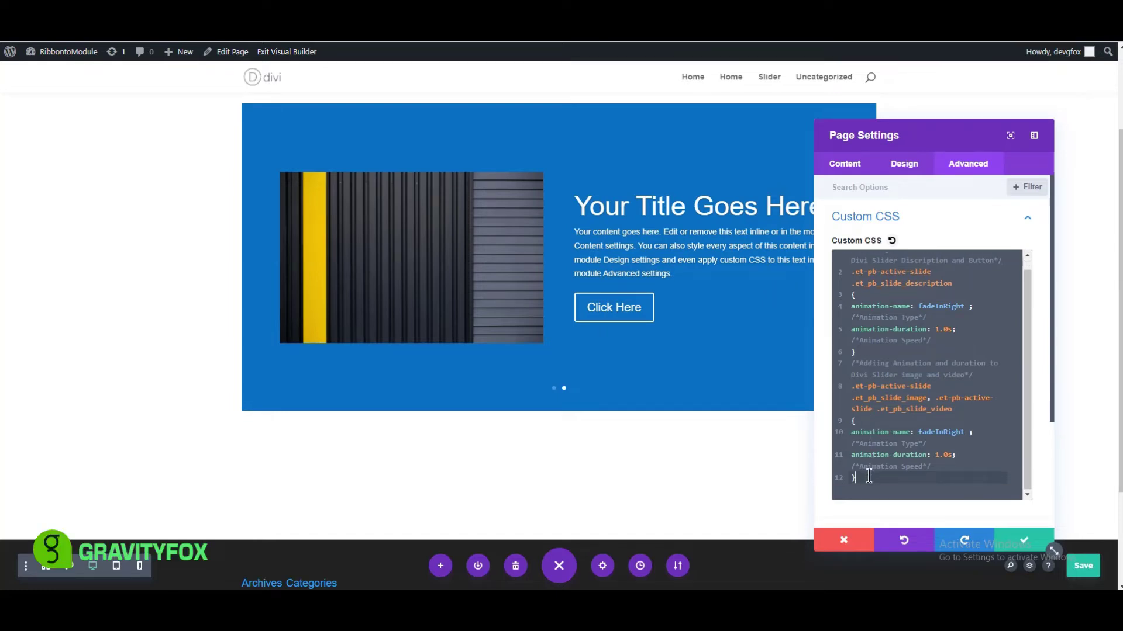
{"action": "key", "text": "Return"}
{"action": "mouse_move", "coordinate": [263, 238]}
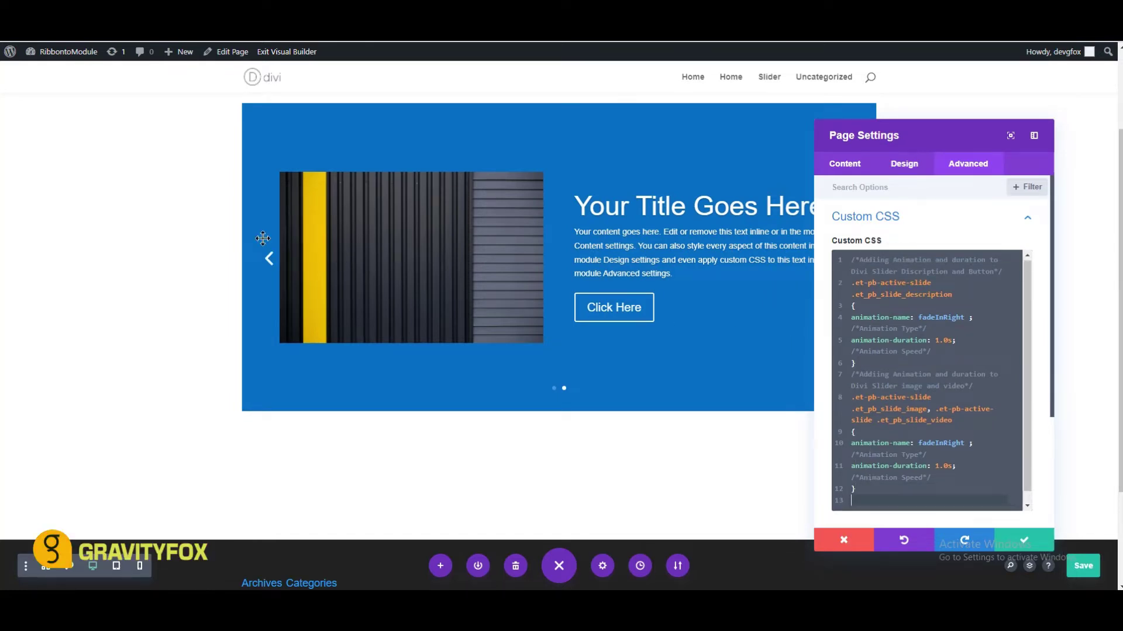
{"action": "left_click", "coordinate": [269, 258]}
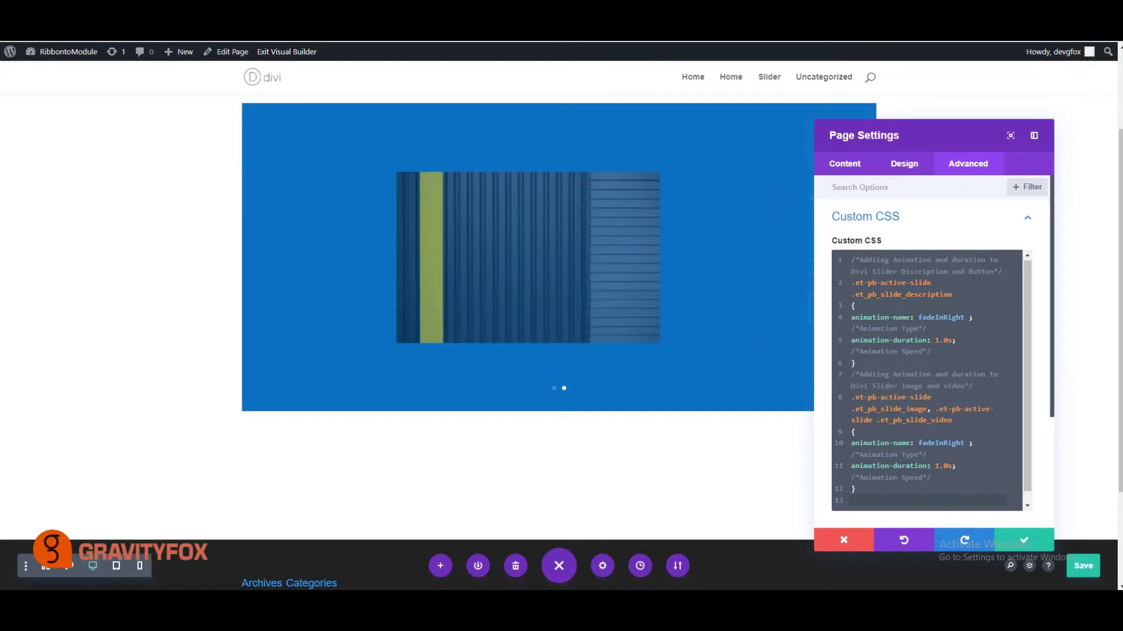
{"action": "mouse_move", "coordinate": [926, 380]}
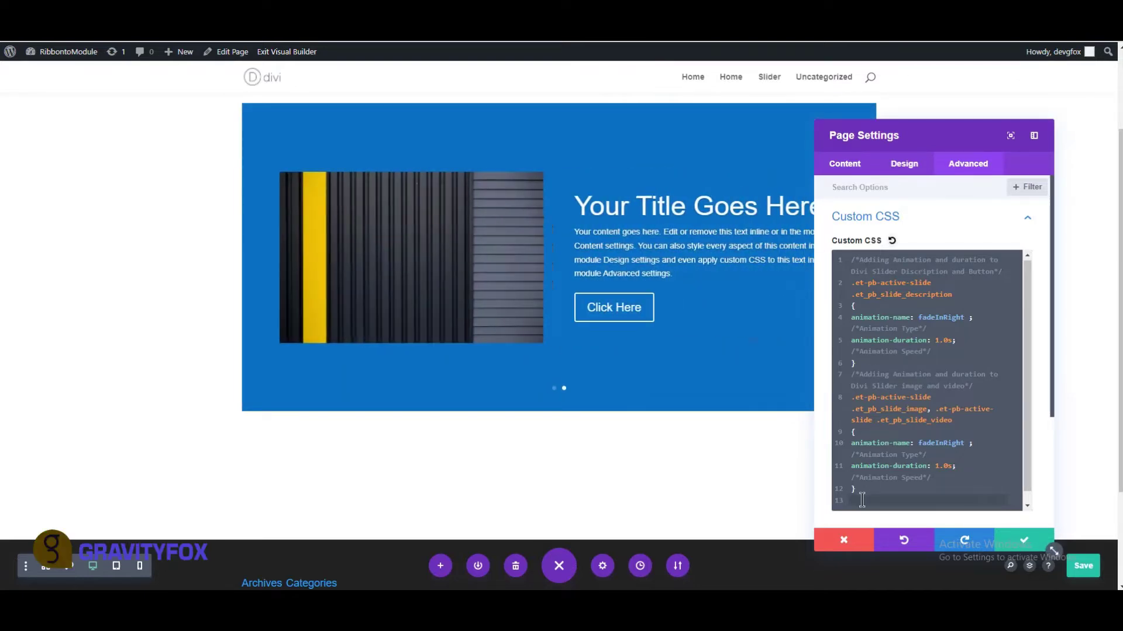
{"action": "type", "text": "/*Adding Animation and duration to Divi Slider background*/ .et-pb-active-slide { animation-name: fadeInRight ; /*Animation Type*/ animation-duration: 1.5s; /*Animation Speed*/ }"}
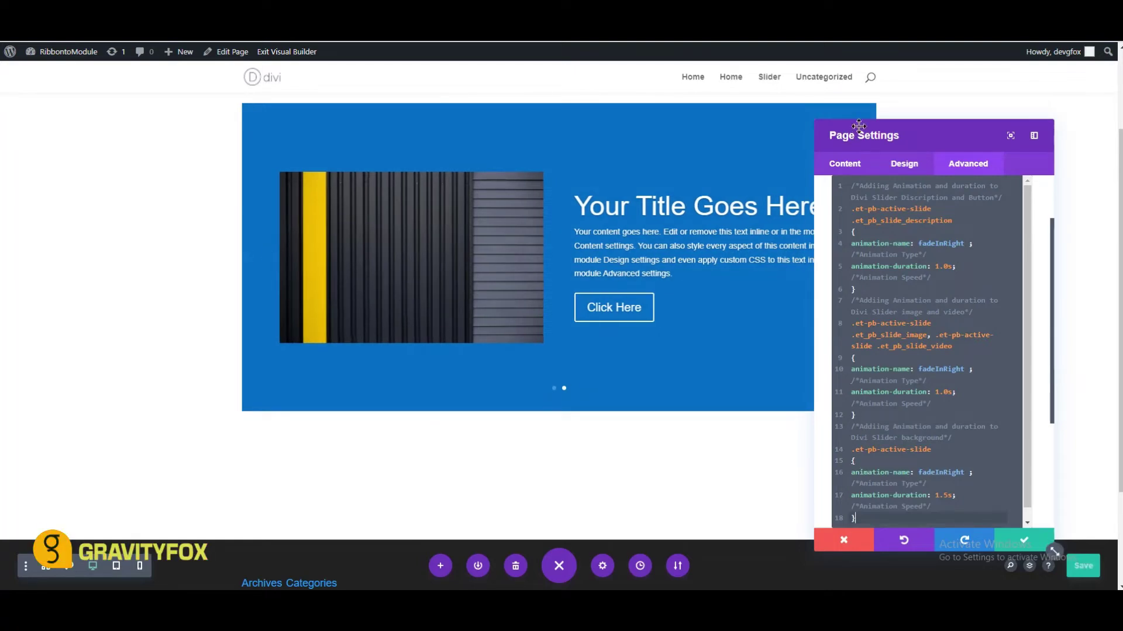
Move the Page Settings panel aside and advance the slides to preview the fade-in animation.
{"action": "left_click_drag", "start_coordinate": [860, 131], "coordinate": [804, 334]}
{"action": "left_click", "coordinate": [851, 259]}
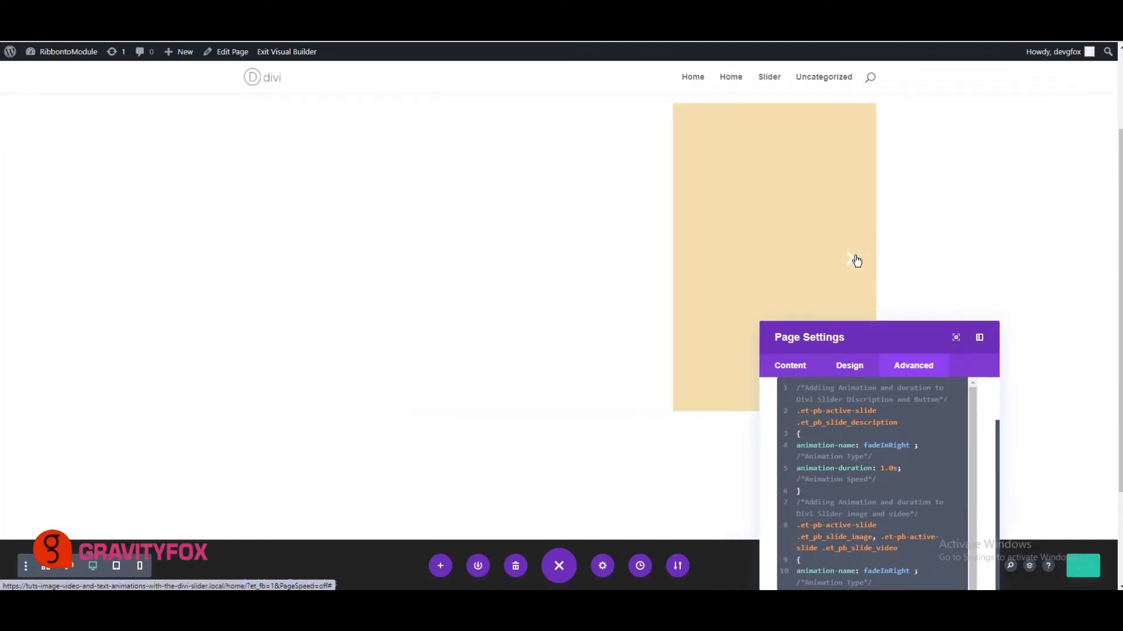
{"action": "left_click", "coordinate": [853, 261]}
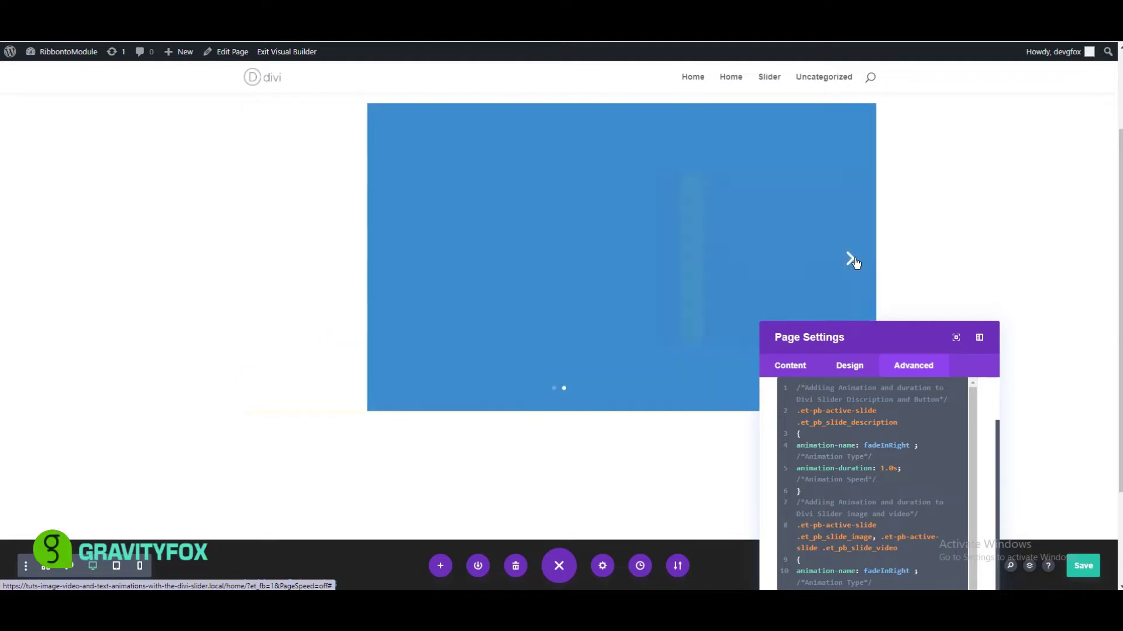
{"action": "left_click", "coordinate": [853, 261]}
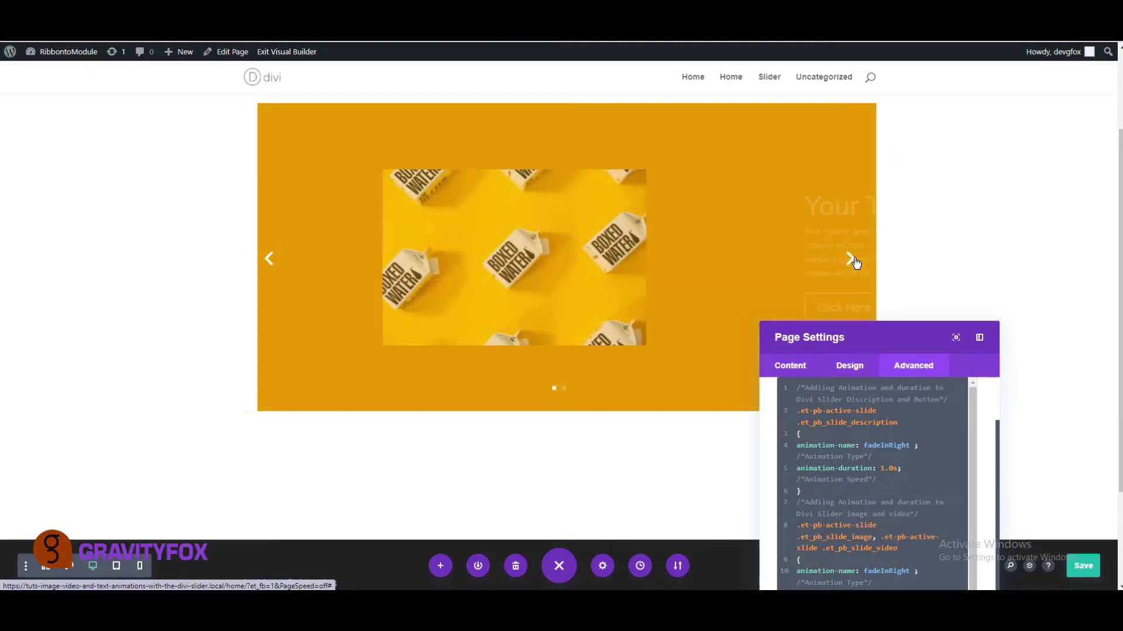
{"action": "left_click", "coordinate": [853, 260]}
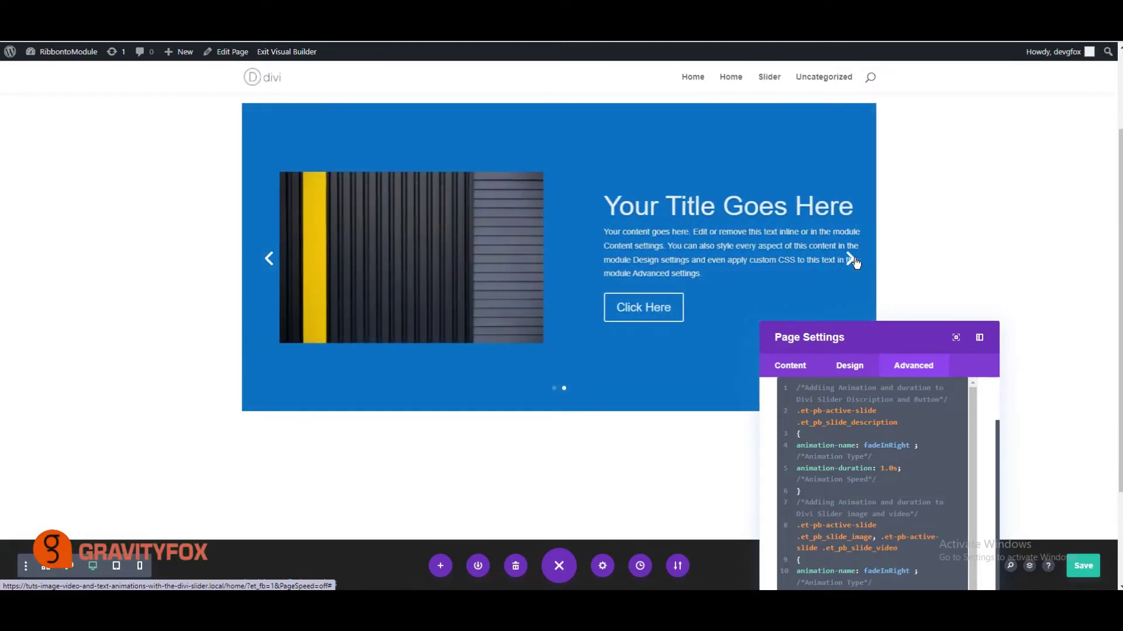
{"action": "left_click_drag", "start_coordinate": [834, 339], "coordinate": [887, 116]}
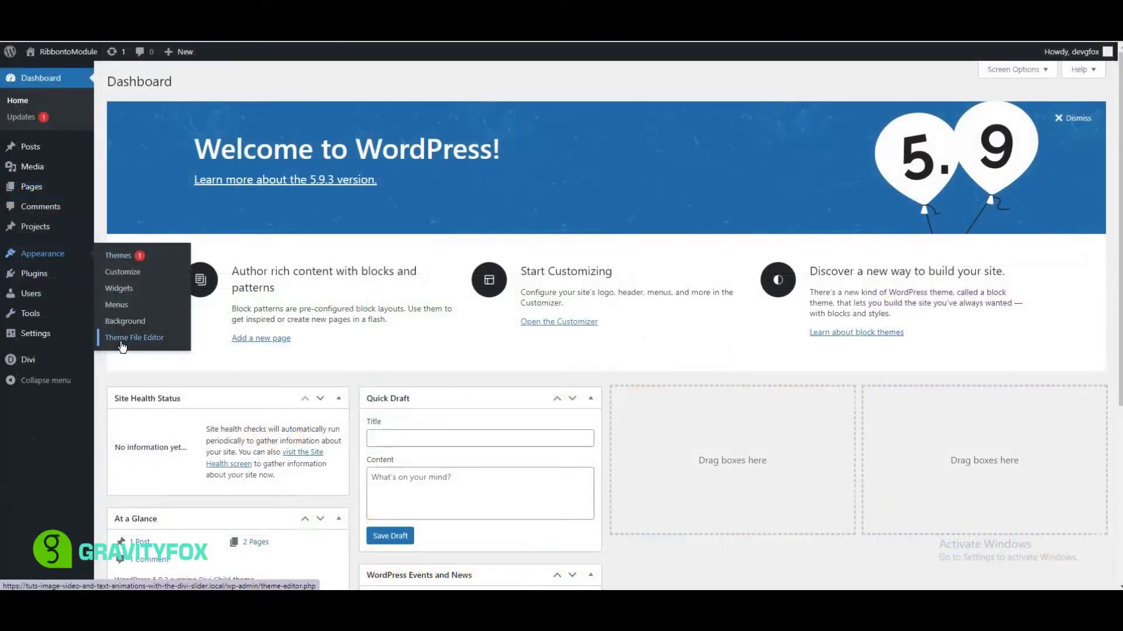
Open the Divi Child theme's functions.php in the Theme File Editor.
{"action": "left_click", "coordinate": [123, 345]}
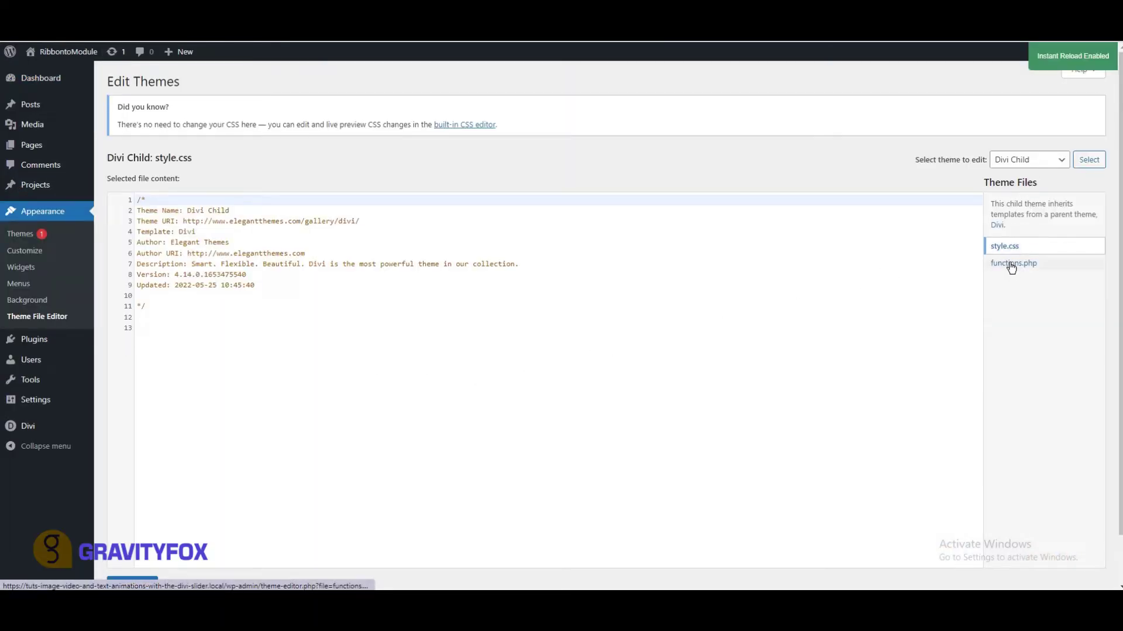
{"action": "left_click", "coordinate": [1020, 160]}
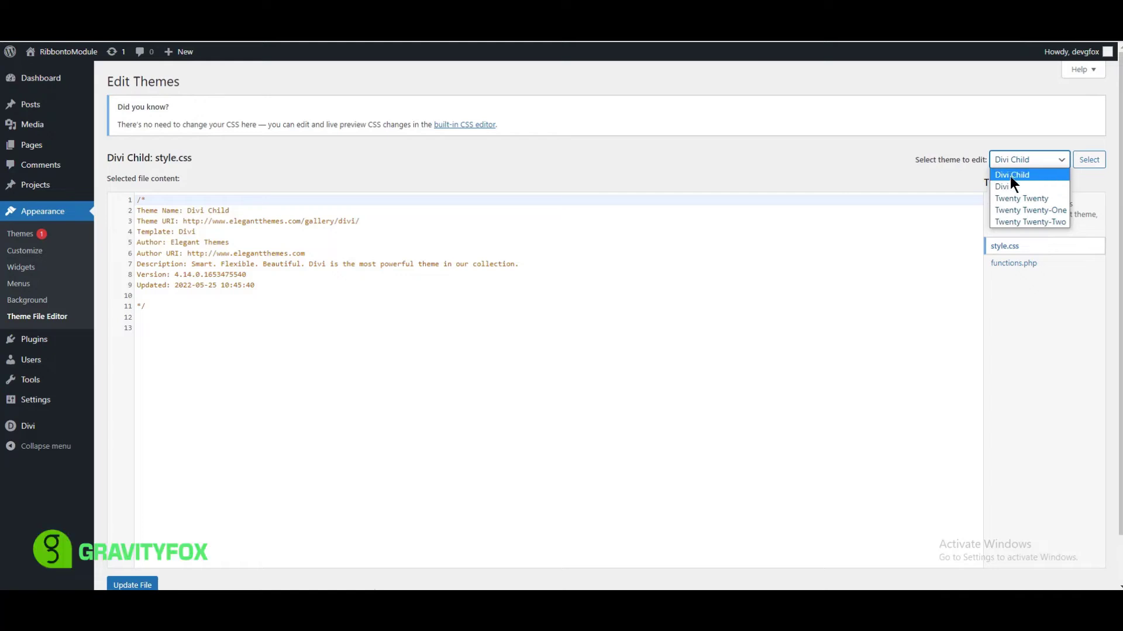
{"action": "left_click", "coordinate": [1009, 174]}
{"action": "left_click", "coordinate": [1004, 266]}
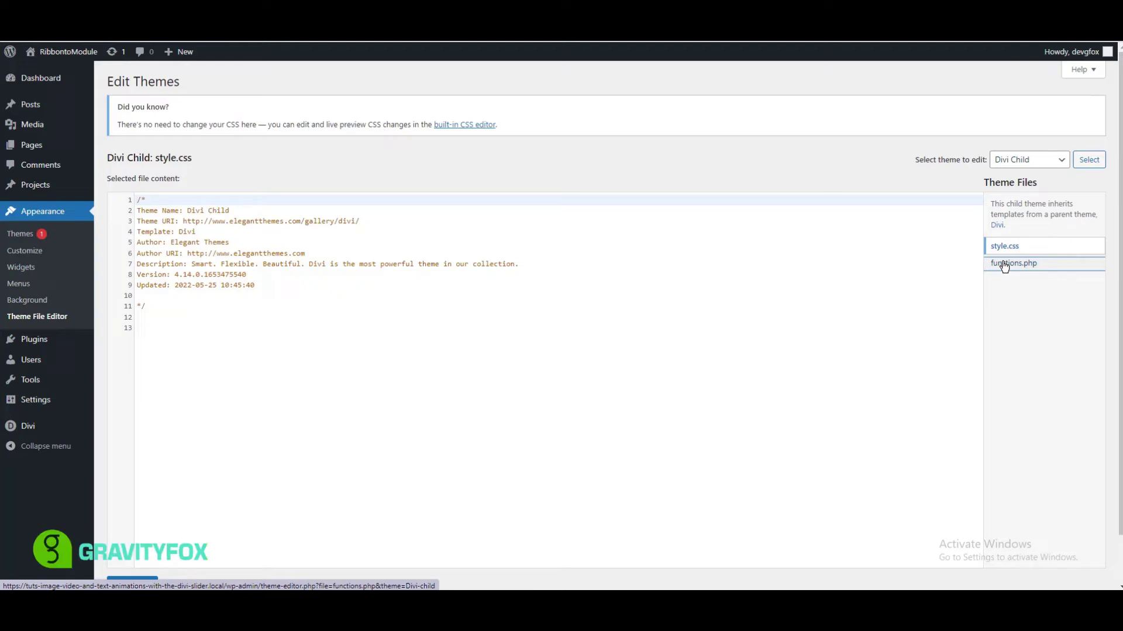
{"action": "left_click", "coordinate": [1004, 266]}
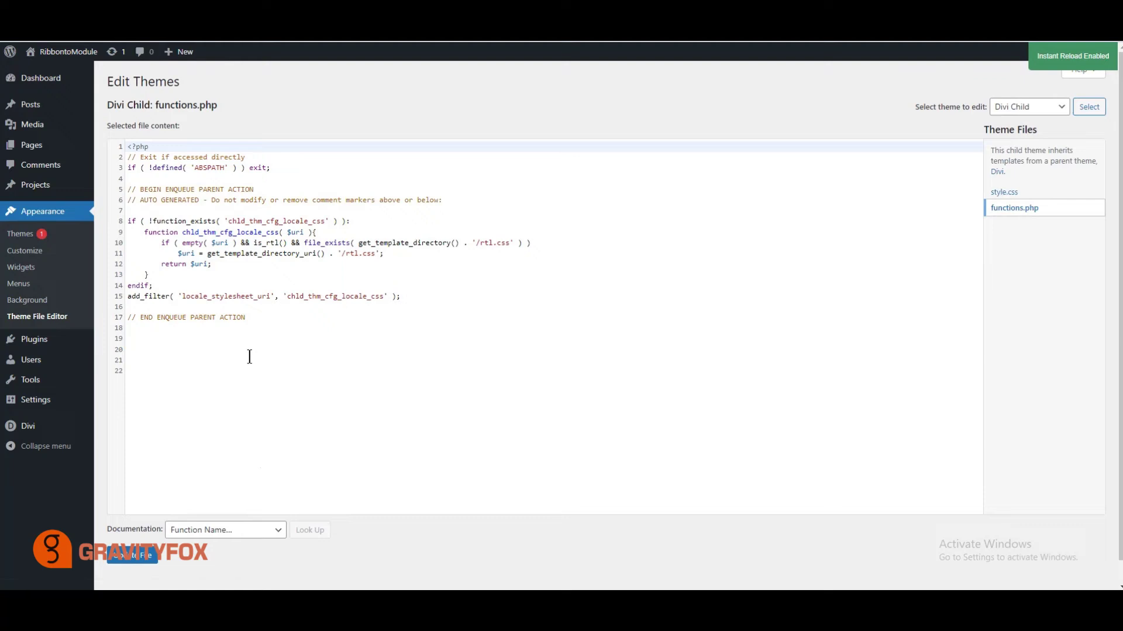
Paste the layout-shortcode functions at line 20 of functions.php and update the file.
{"action": "left_click", "coordinate": [168, 349]}
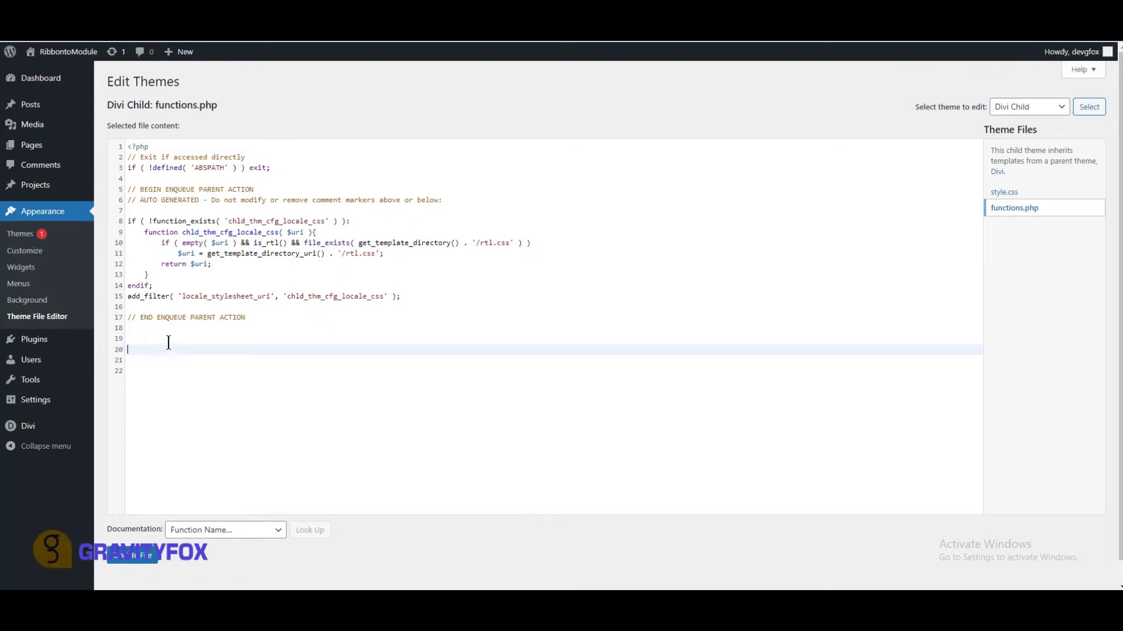
{"action": "type", "text": "// create new column in et_pb_layout screen add_filter( 'manage_et_pb_layout_posts_columns', 'ds_create_shortcode_column', 5 ); add_action( 'manage_et_pb_layout_posts_custom_column', 'ds_shortcode_content', 5, 2 ); // register new shortcode add_shortcode('ds_layout_sc', 'ds_shortcode_mod');  // New Admin Column function ds_create_shortcode_column( $columns ) { $columns['ds_shortcode_id'] = 'Module Shortcode'; return $columns; }  //Display Shortcode function ds_shortcode_content( $column, $id ) { if( 'ds_shortcode_id' == $column ) { ?> <p>[ds_layout_sc id=\"<?php echo $id ?>\"]</p> <?php } }  // Create New Shortcode function ds_shortcode_mod($ds_mod_id) { extract(shortcode_atts(array('id' =>'*'),$ds_mod_id)); return do_shortcode('[et_pb_section global_module=\"'.$id.'\"][/et_pb_section]'); }"}
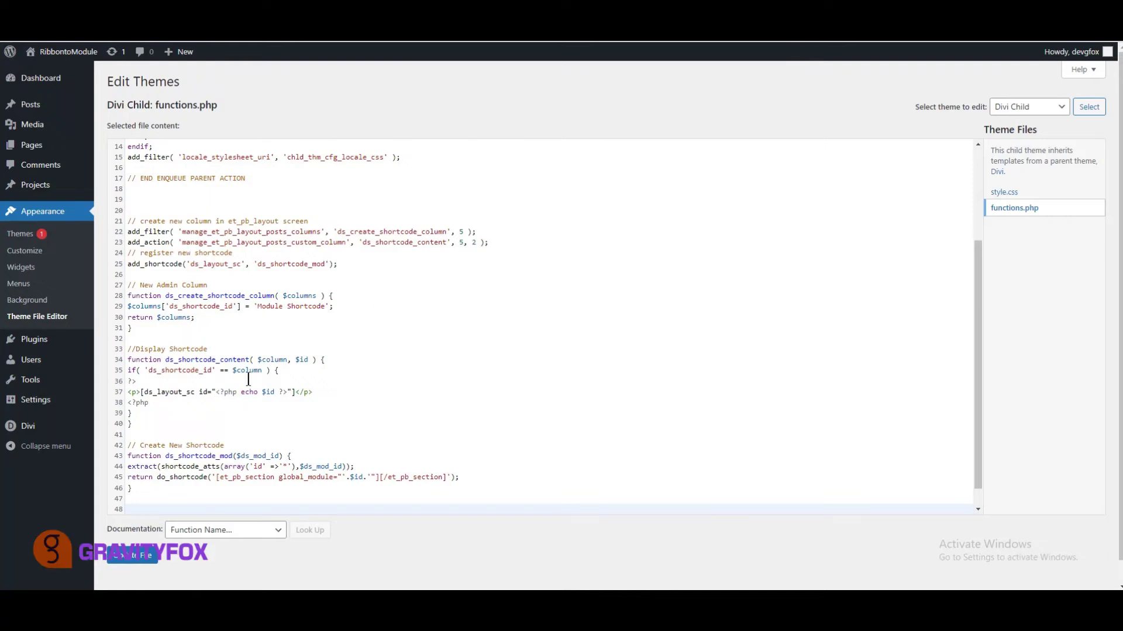
{"action": "left_click", "coordinate": [158, 554]}
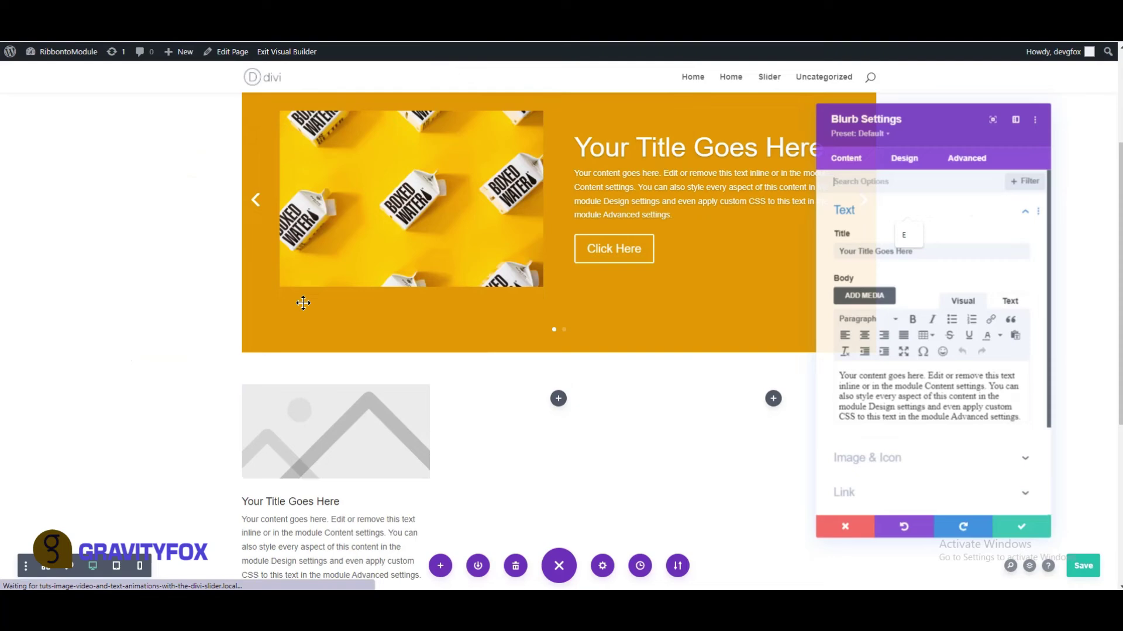
Save the three-portrait blurb row to the Divi Library as 'gallery slider 1'.
{"action": "left_click", "coordinate": [875, 435]}
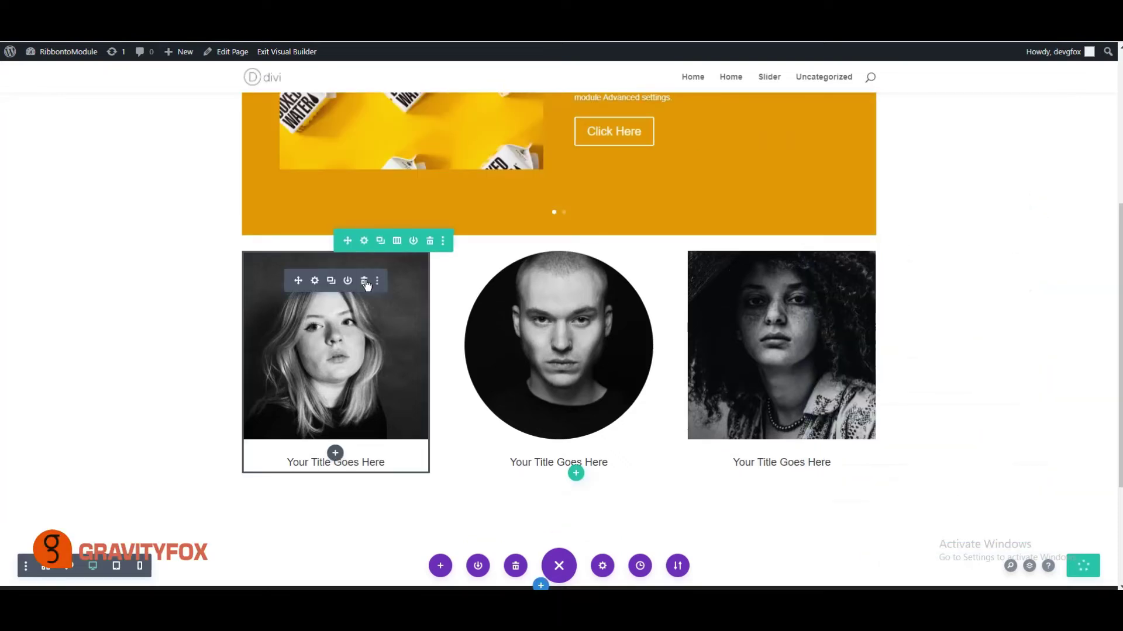
{"action": "right_click", "coordinate": [380, 251]}
{"action": "left_click", "coordinate": [419, 256]}
{"action": "left_click", "coordinate": [392, 367]}
{"action": "type", "text": "ga"}
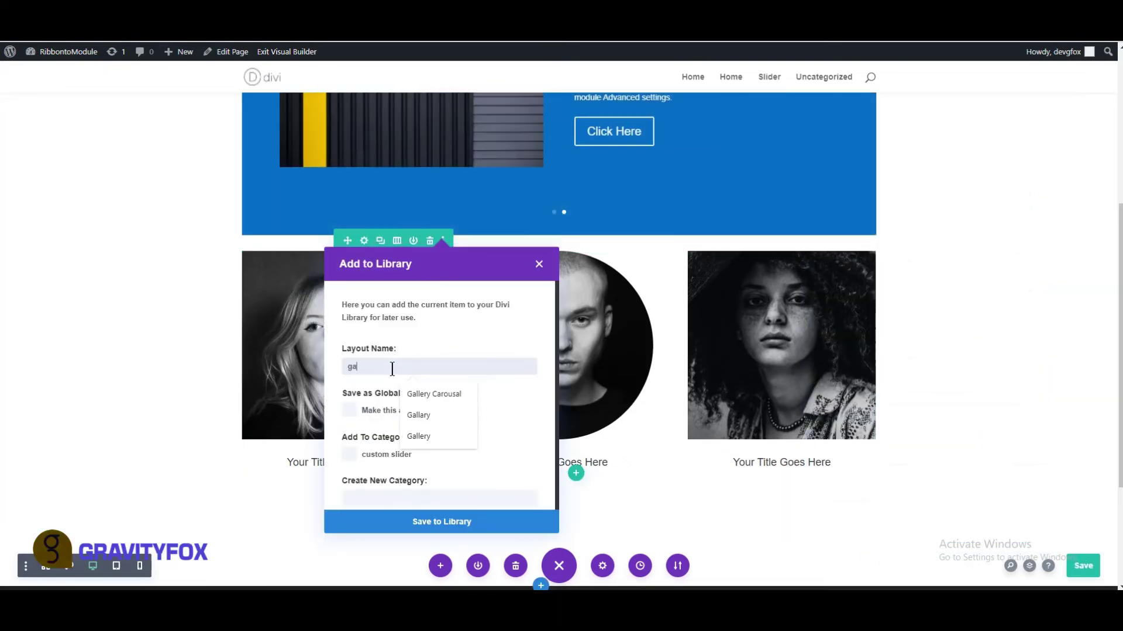
{"action": "type", "text": "llery slider 1"}
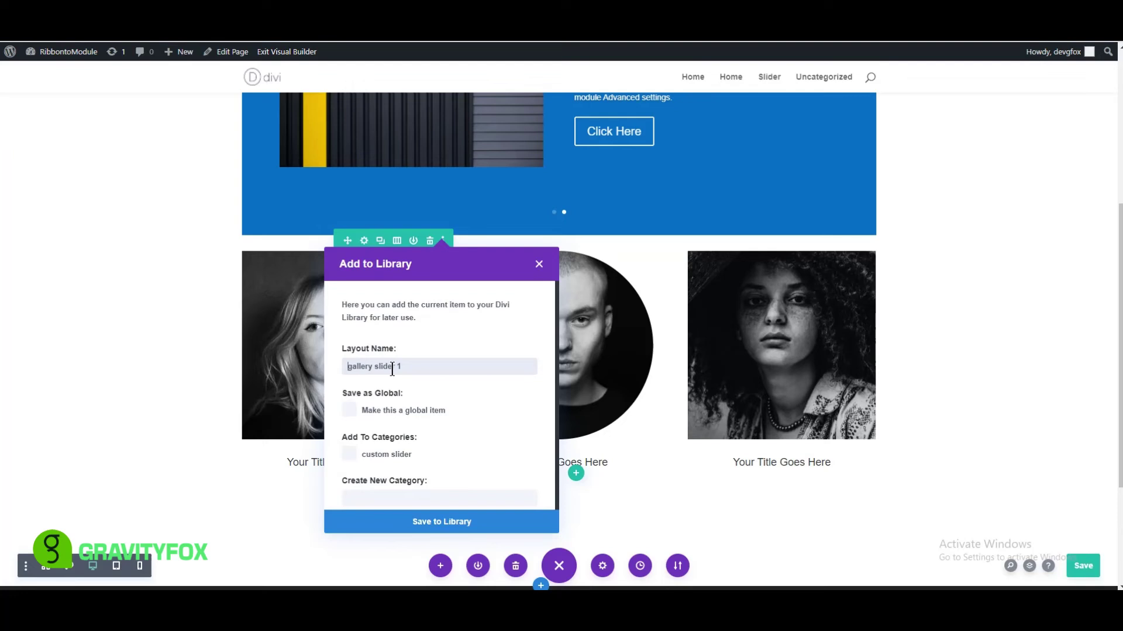
{"action": "left_click", "coordinate": [417, 522]}
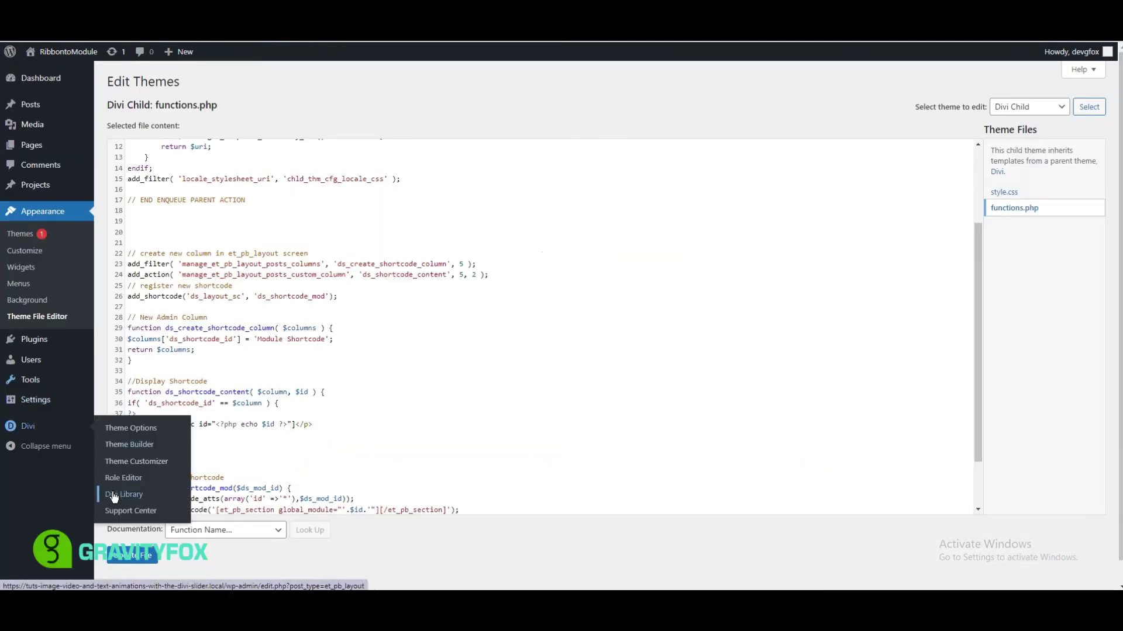
Copy the saved layout's module shortcode from the Divi Library list.
{"action": "left_click", "coordinate": [114, 496]}
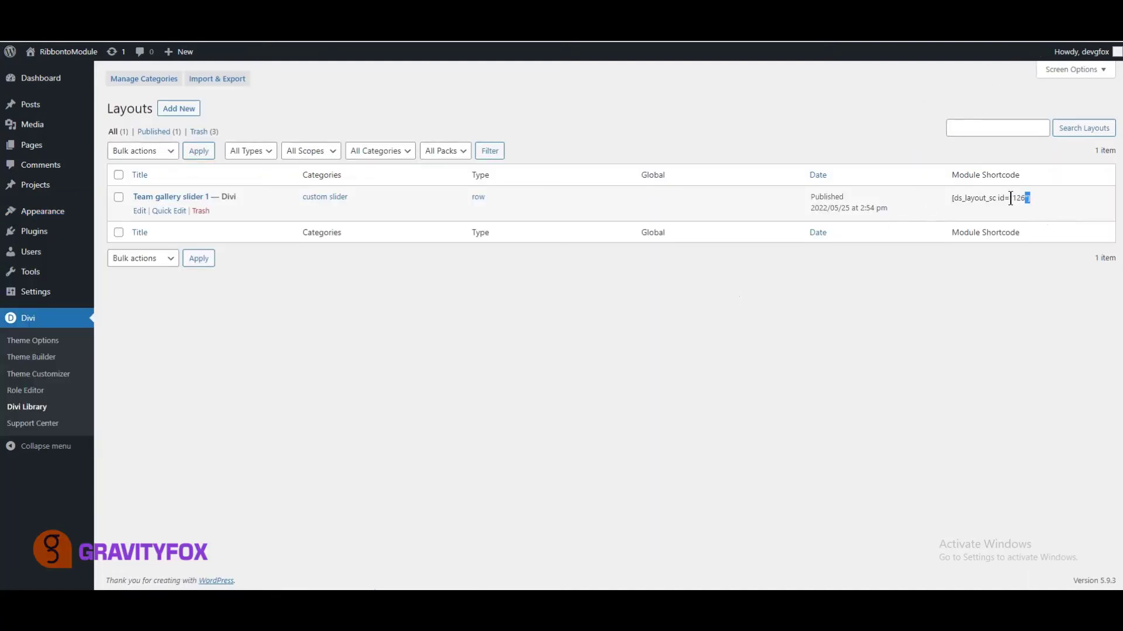
{"action": "left_click_drag", "start_coordinate": [1010, 199], "coordinate": [951, 198]}
{"action": "right_click", "coordinate": [951, 198]}
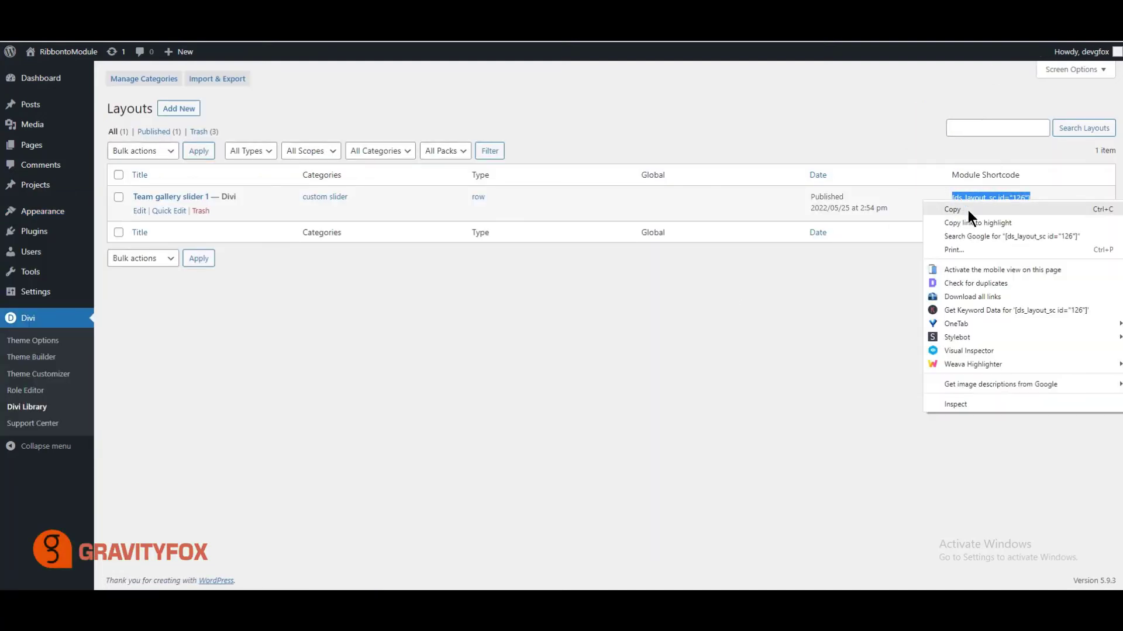
{"action": "left_click", "coordinate": [967, 209]}
{"action": "right_click", "coordinate": [961, 196]}
{"action": "left_click", "coordinate": [968, 207]}
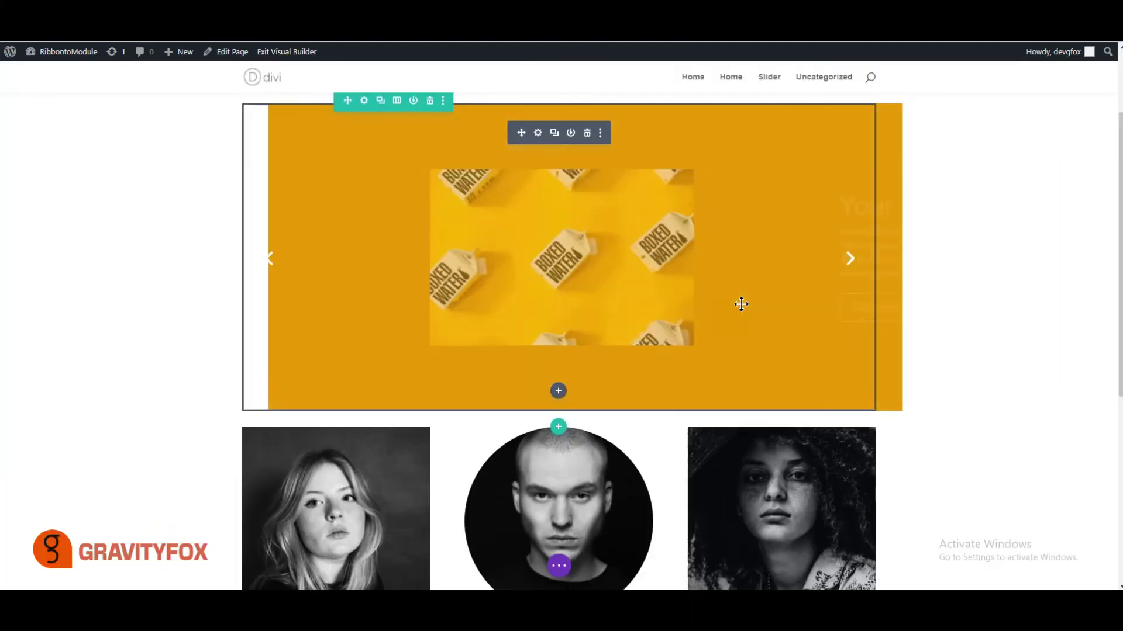
Title the slide 'The Team', paste the layout shortcode as its body, and make its background purple.
{"action": "left_click", "coordinate": [538, 130]}
{"action": "left_click", "coordinate": [959, 223]}
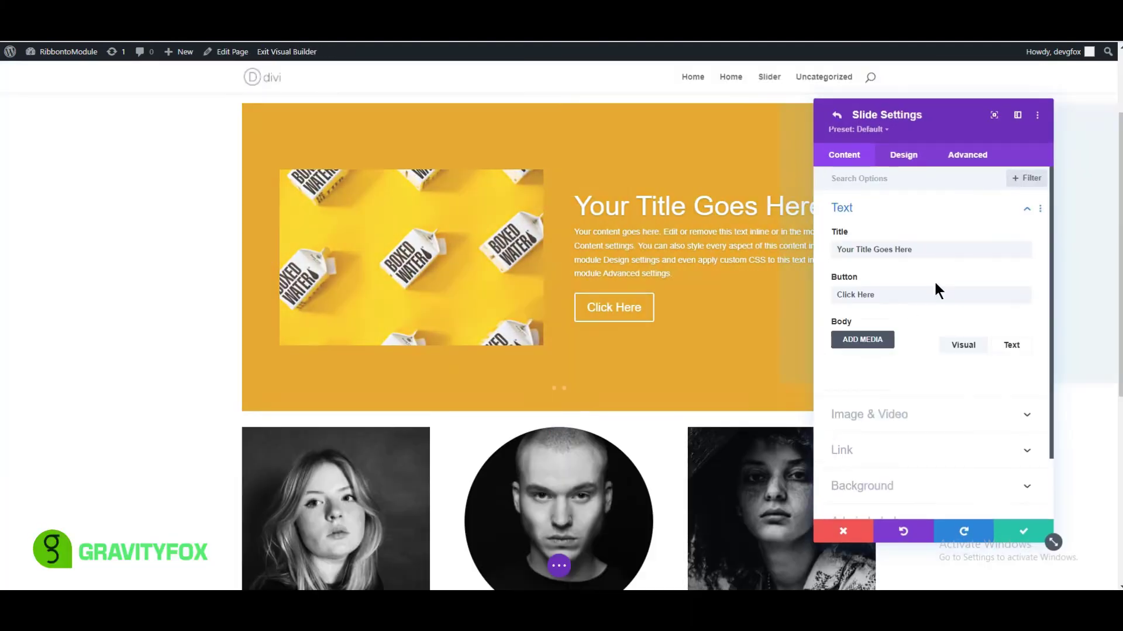
{"action": "triple_click", "coordinate": [836, 250]}
{"action": "type", "text": "The Team"}
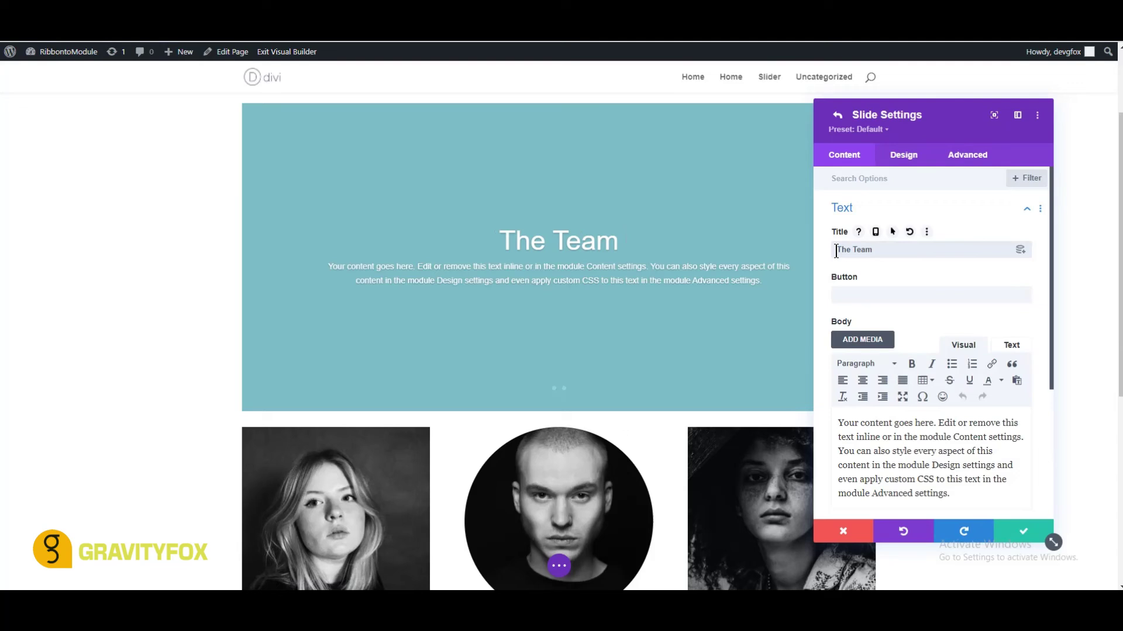
{"action": "left_click", "coordinate": [1010, 346]}
{"action": "key", "text": "ctrl+a"}
{"action": "key", "text": "ctrl+v"}
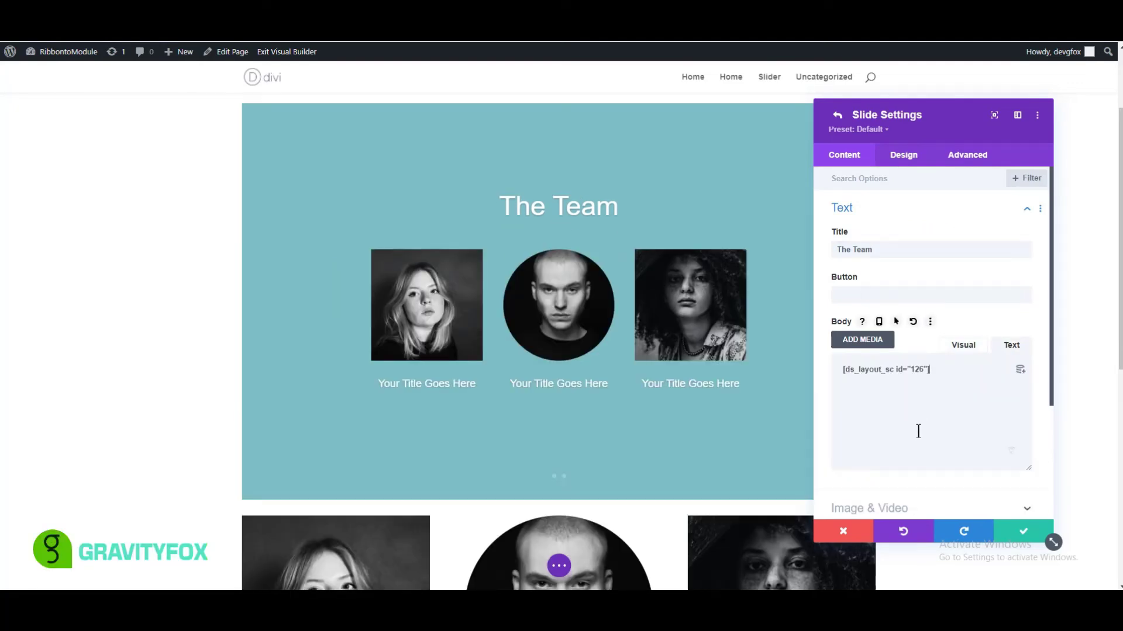
{"action": "scroll", "coordinate": [918, 432], "scroll_direction": "down", "scroll_amount": 10}
{"action": "left_click", "coordinate": [1000, 377]}
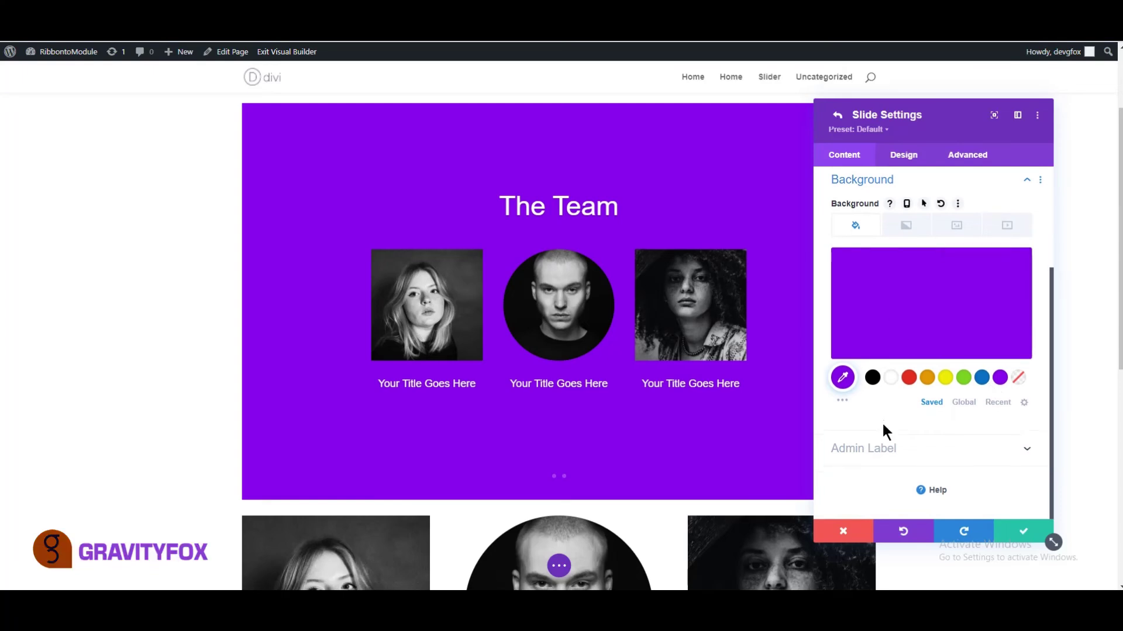
{"action": "scroll", "coordinate": [882, 424], "scroll_direction": "up", "scroll_amount": 3}
Clear the slide's linked left and right padding under Design > Spacing.
{"action": "key", "text": "Tab"}
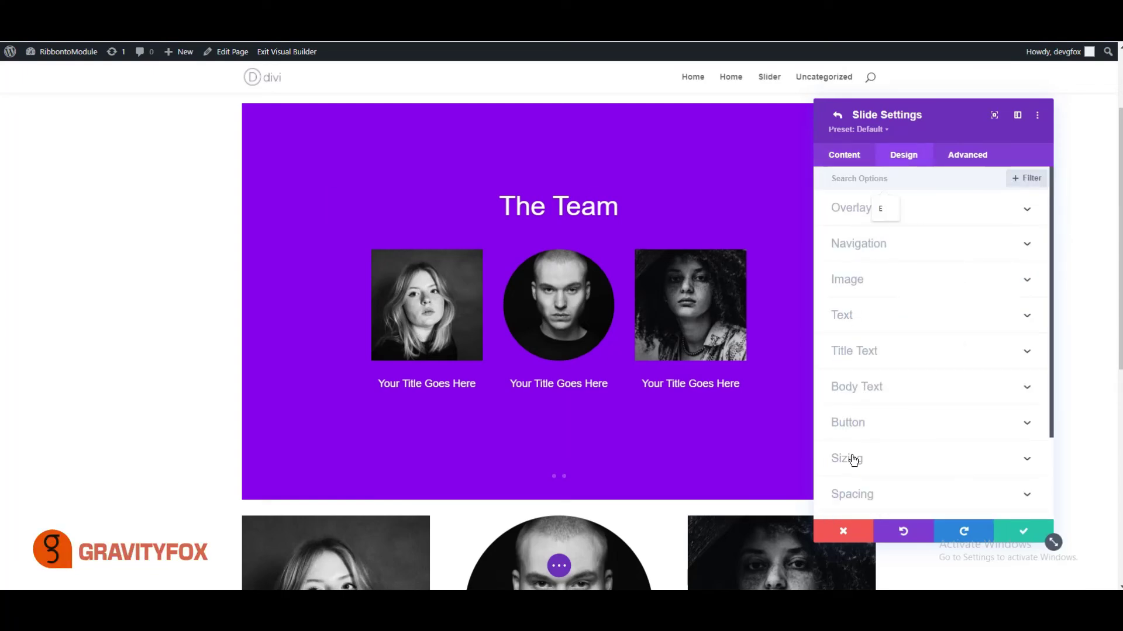
{"action": "left_click", "coordinate": [853, 459]}
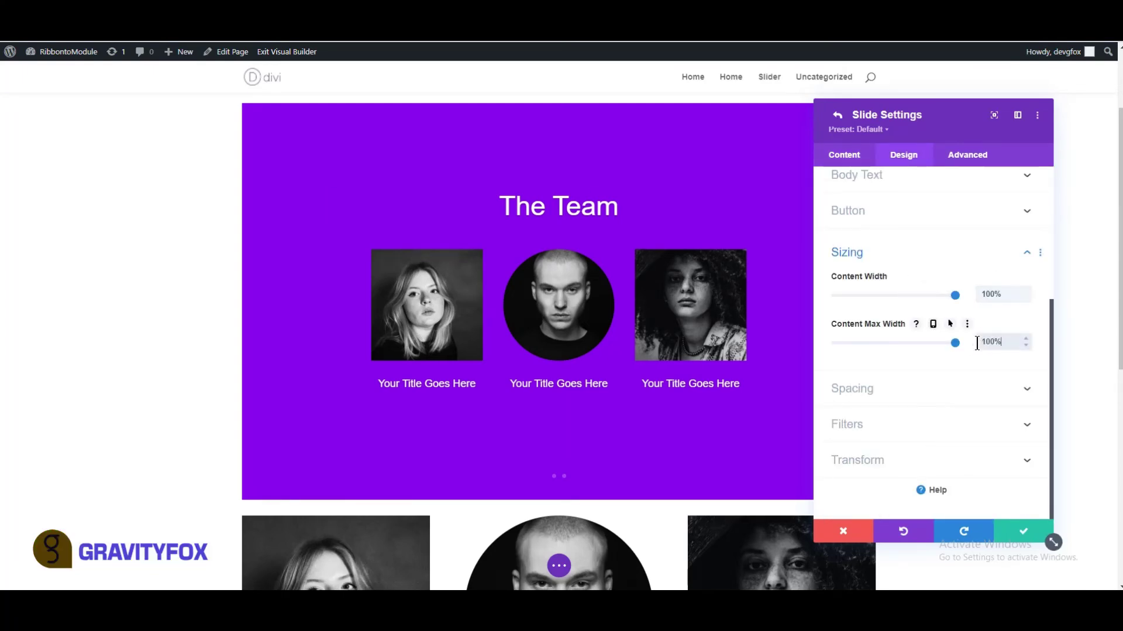
{"action": "left_click", "coordinate": [871, 390]}
{"action": "left_click", "coordinate": [986, 368]}
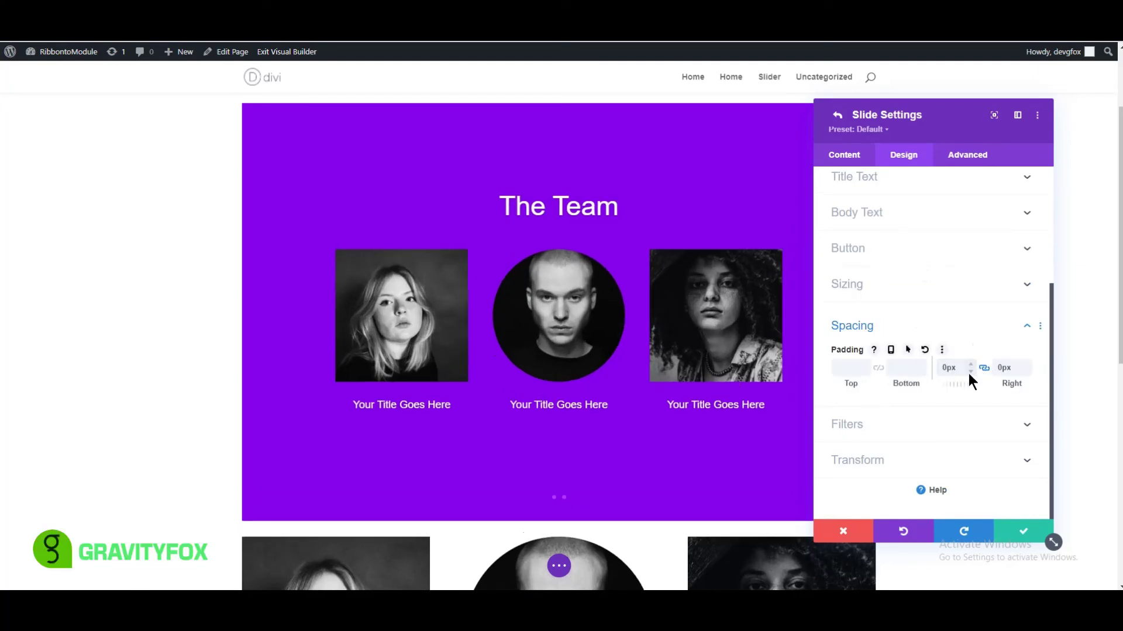
{"action": "left_click_drag", "start_coordinate": [875, 113], "coordinate": [821, 97]}
{"action": "double_click", "coordinate": [903, 352]}
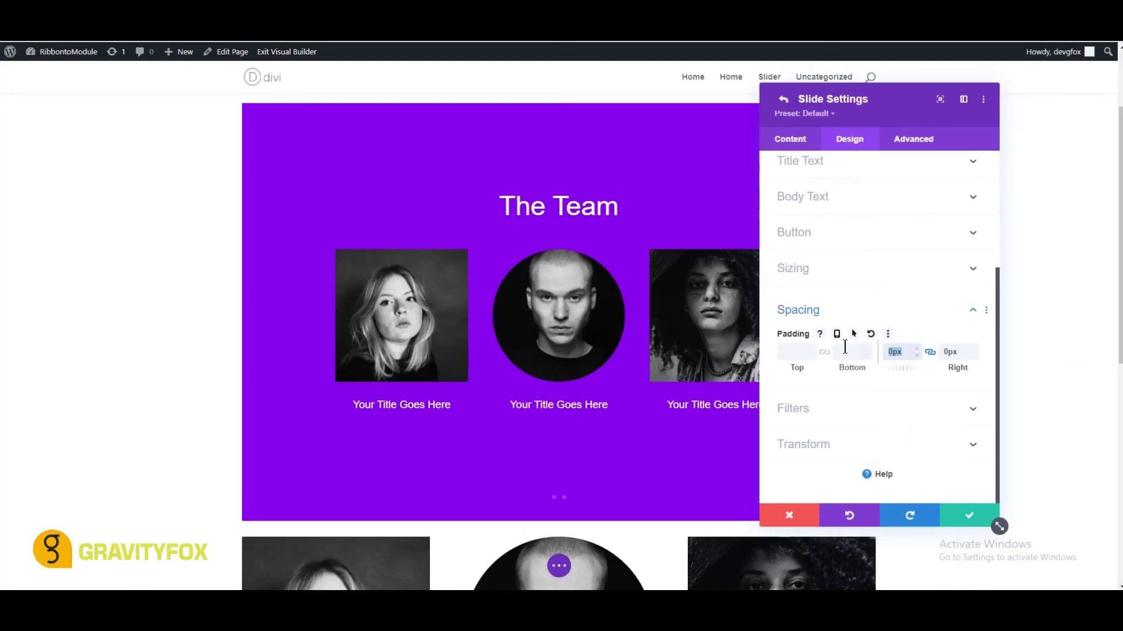
{"action": "key", "text": "BackSpace"}
Save and close the slide settings, applying the purple 'The Team' slide.
{"action": "left_click", "coordinate": [950, 521]}
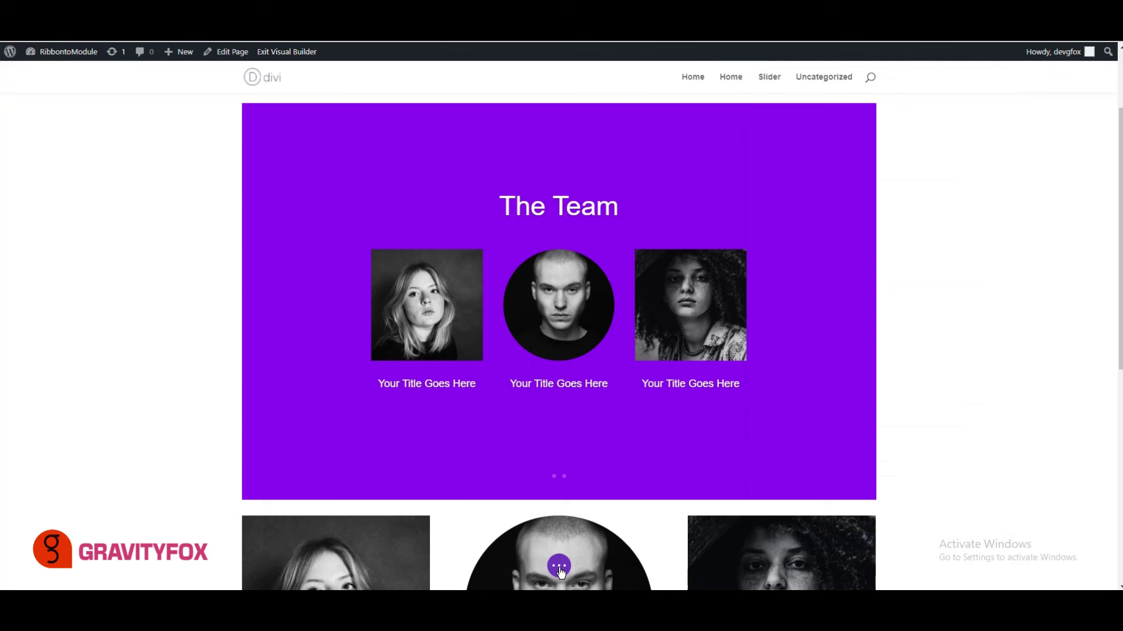